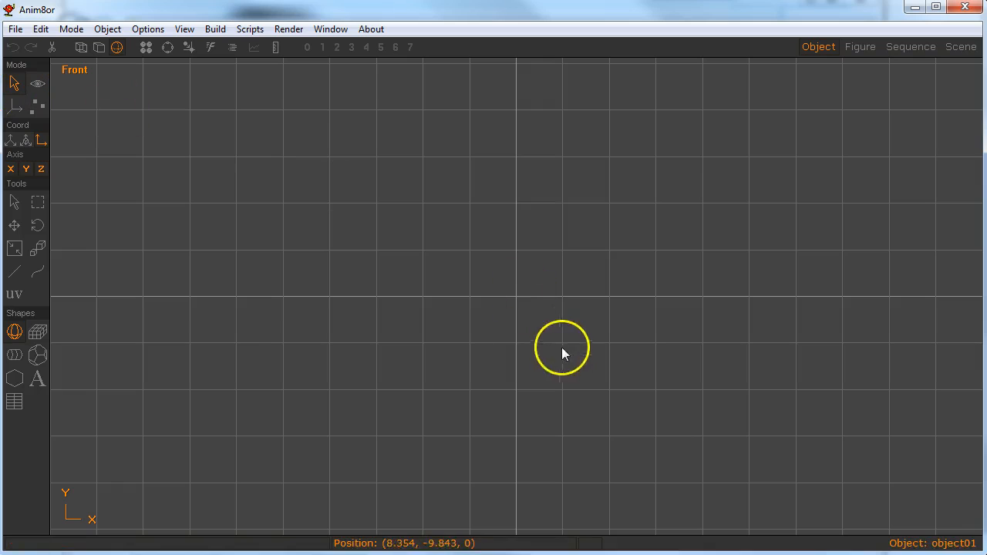
Turn on grid snapping, draw a sphere centred on the origin in the Front view, and display it flat shaded with visible faces
click(189, 49)
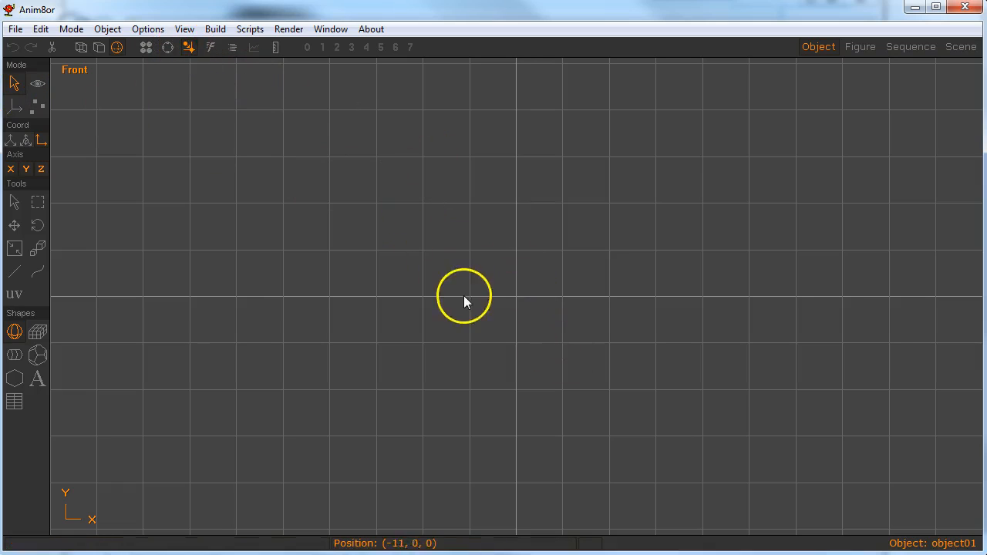
drag(516, 296, 602, 373)
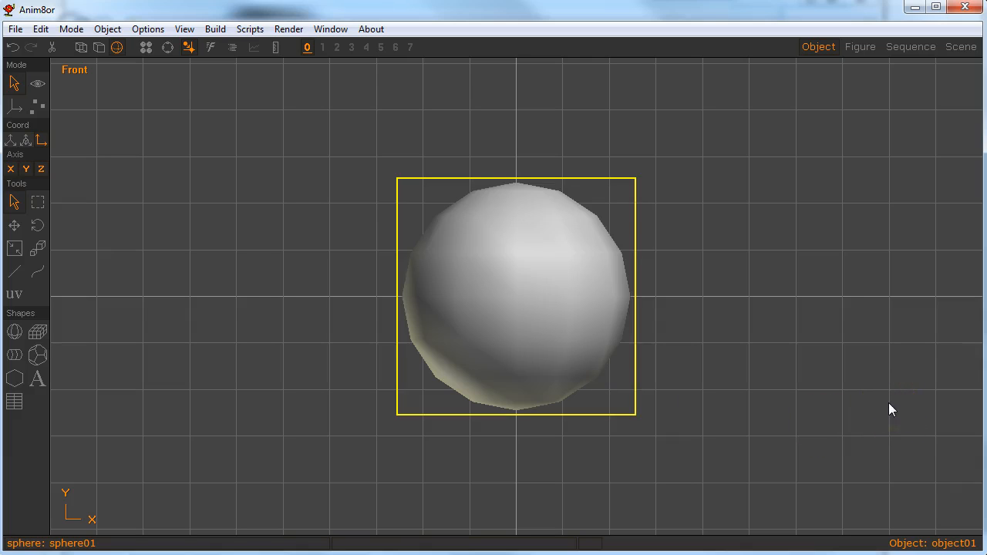
click(99, 47)
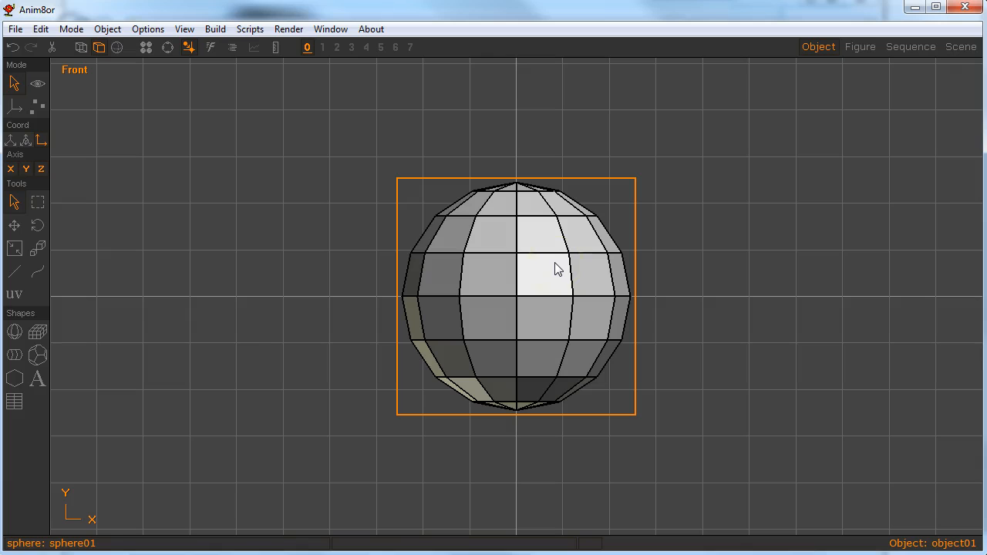
Rotate the sphere in the Left view to an orientation of (-90, 0, 0) and switch to point editing
key(l)
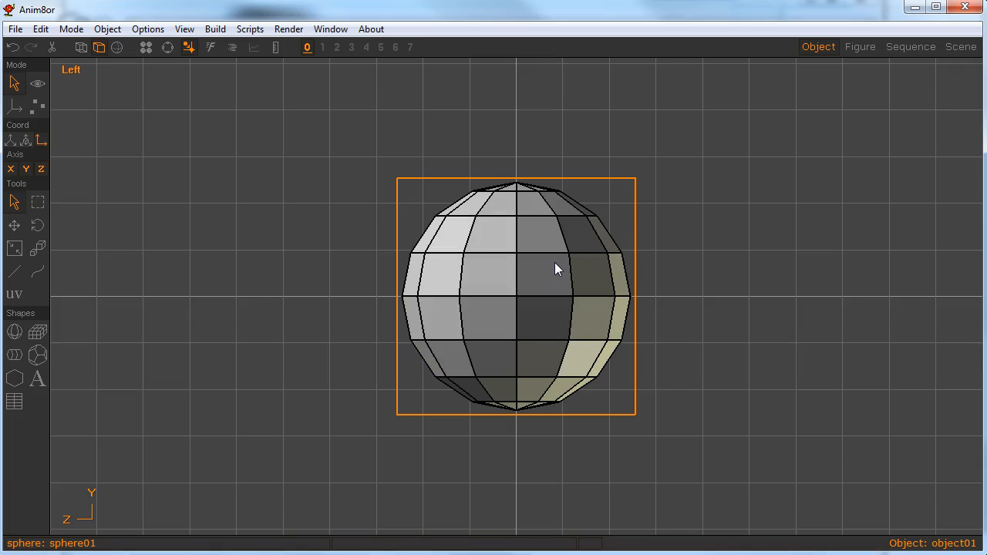
key(r)
drag(547, 269, 434, 284)
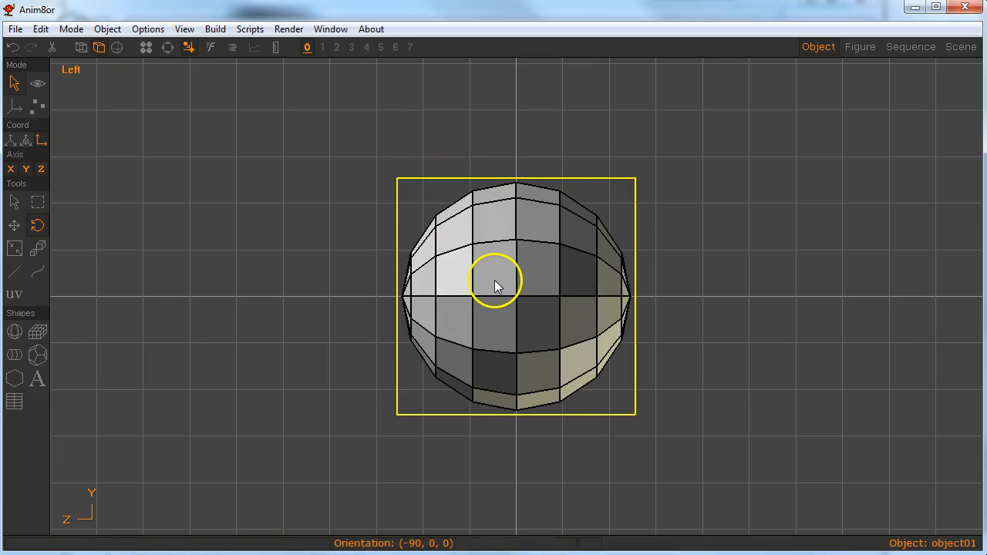
click(38, 107)
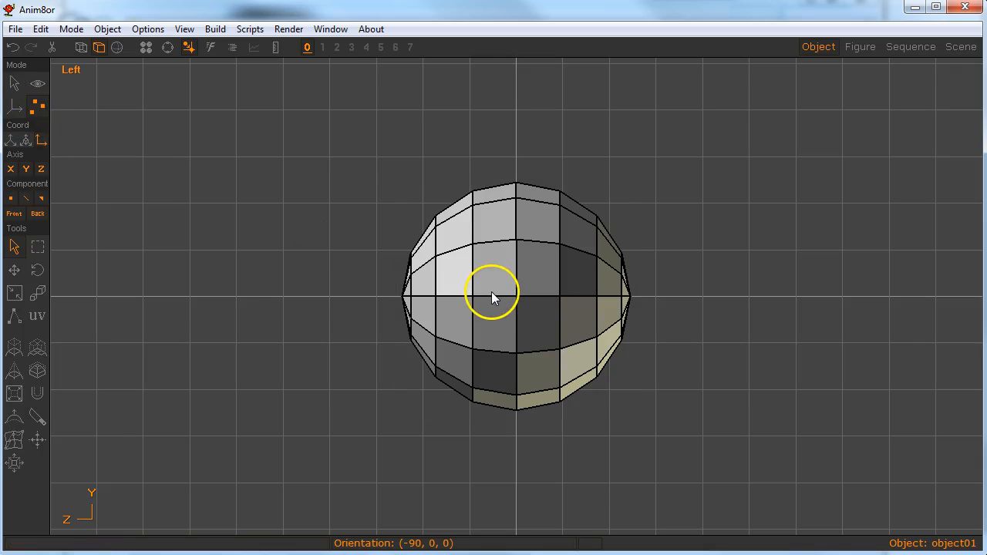
key(ctrl+r)
drag(528, 347, 588, 355)
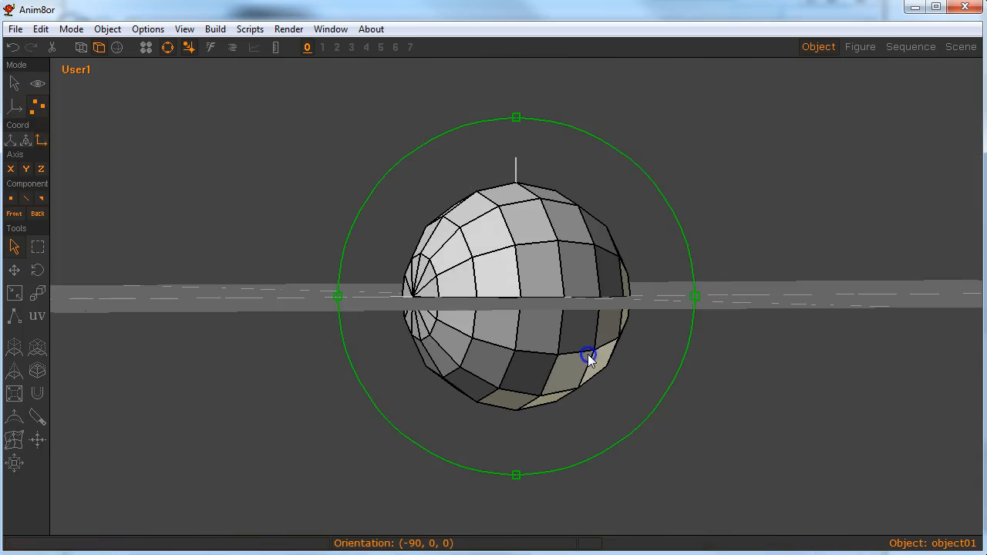
key(l)
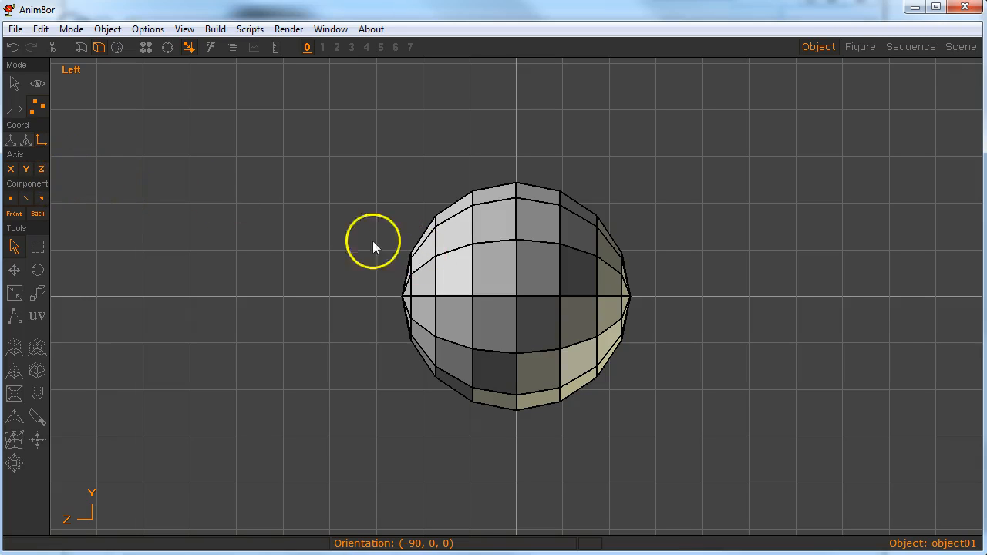
Create a new object material named EyeColour
click(146, 47)
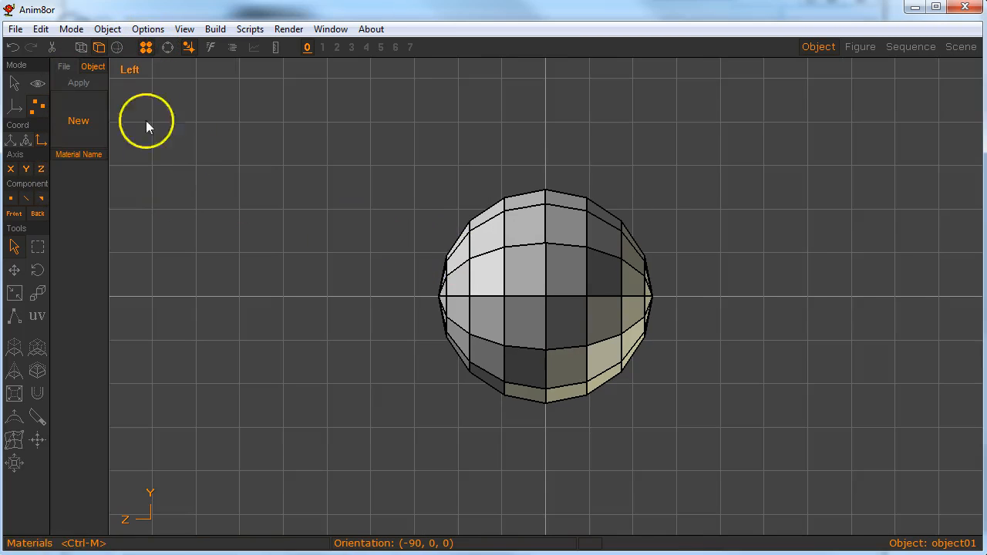
click(77, 120)
double_click(432, 178)
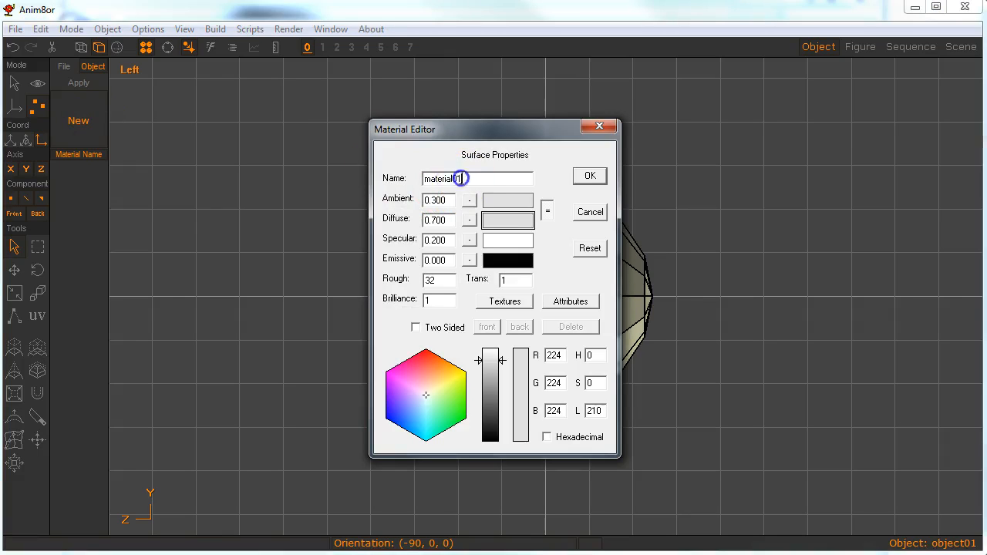
text(EyeColour)
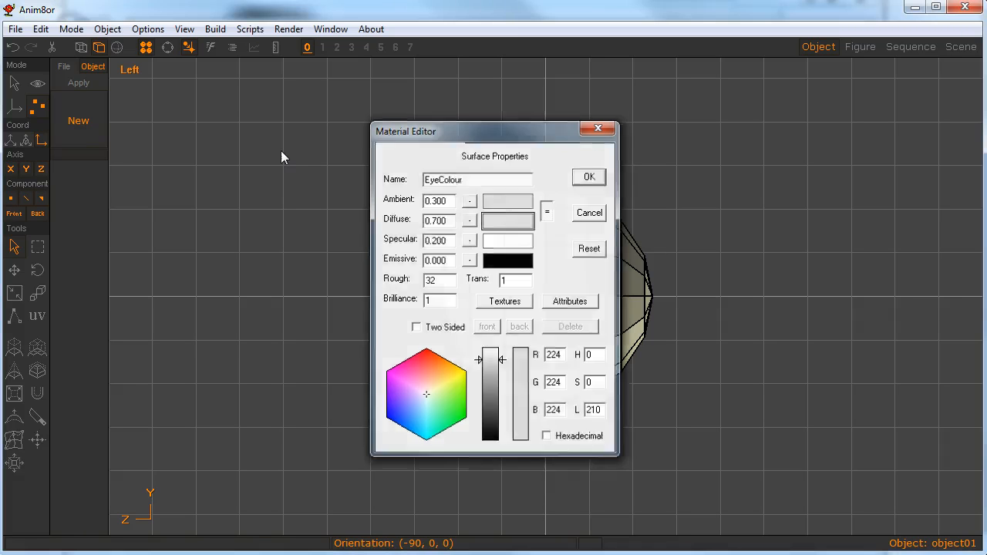
key(Return)
Set the EyeColour material's ambient and diffuse colour to green, RGB 82, 206, 75
double_click(63, 120)
drag(435, 405, 493, 390)
click(496, 382)
click(588, 176)
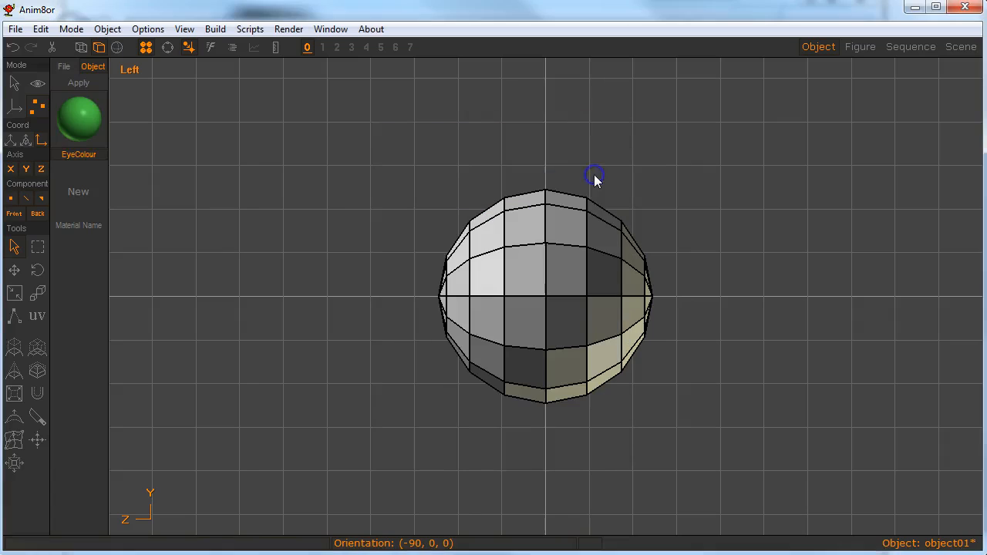
Set the EyeColour material's specular value to 0.8
double_click(63, 141)
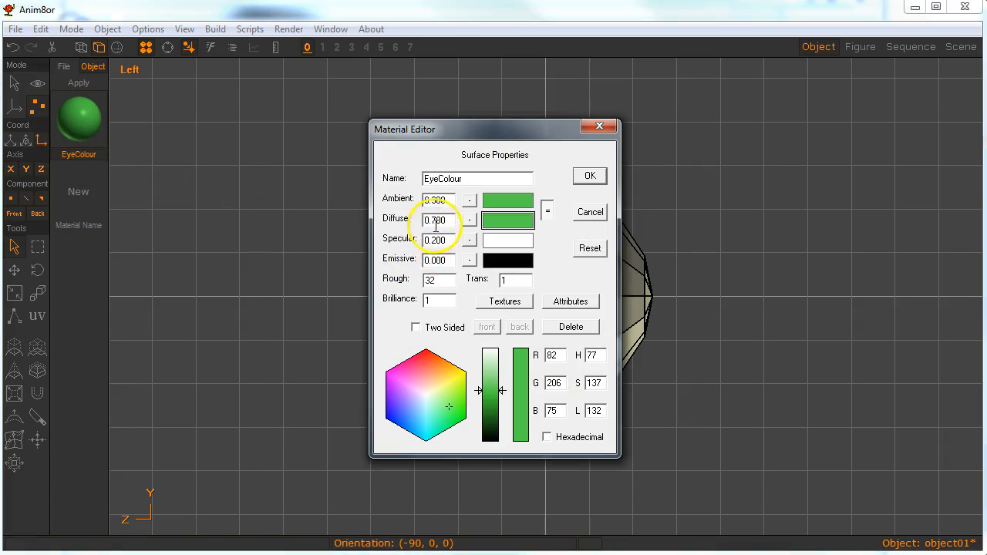
double_click(433, 240)
text(0.8)
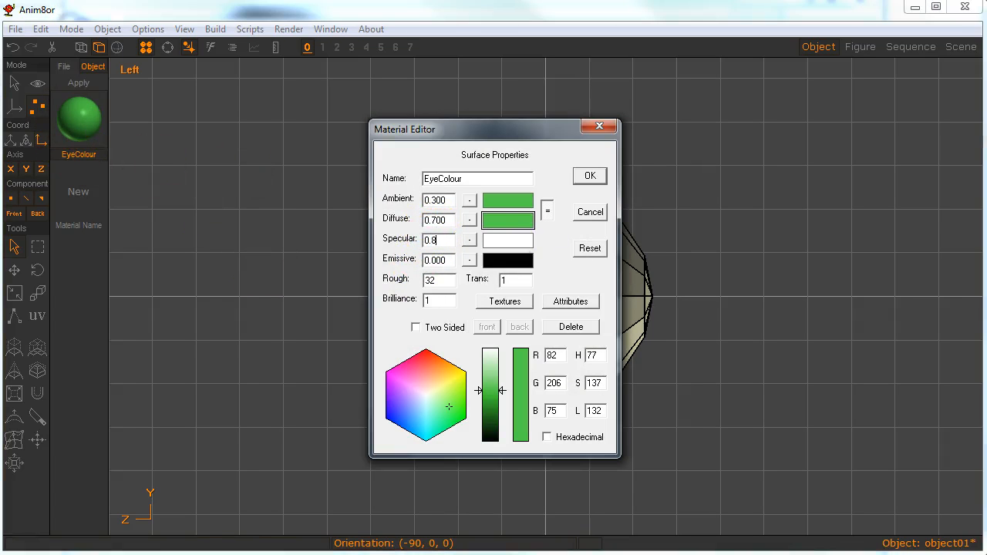
key(Return)
Create a second object material named EyeBall White with a specular value of 0.9
click(76, 192)
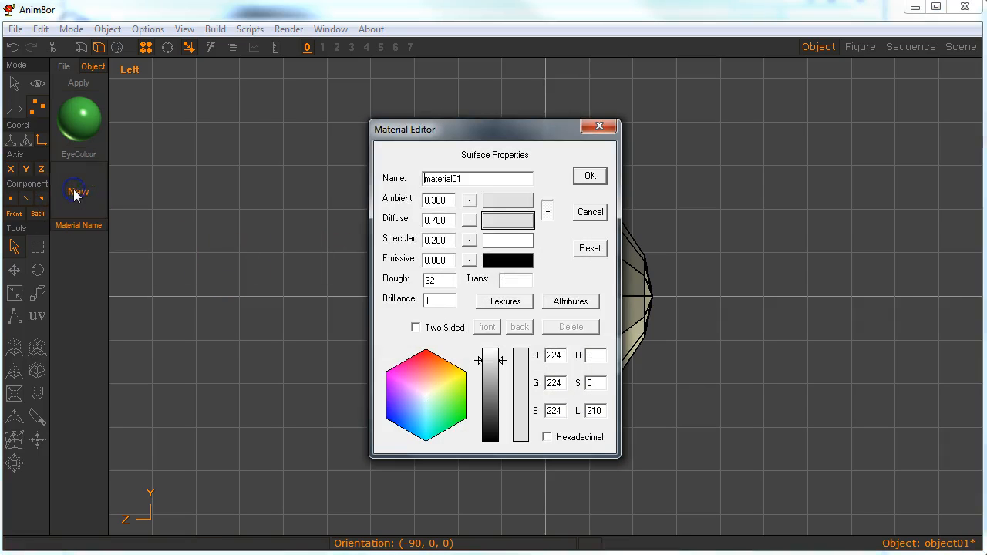
double_click(502, 181)
text(Wyw)
click(433, 240)
drag(434, 241, 484, 250)
text(0.9)
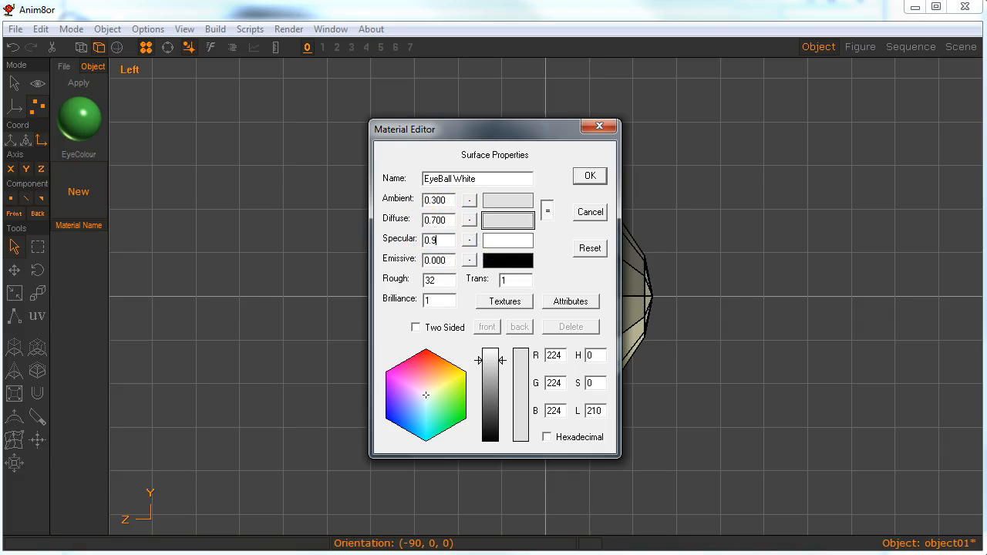
click(607, 177)
Create a third object material named Eye Black and darken its colour to near black
click(77, 265)
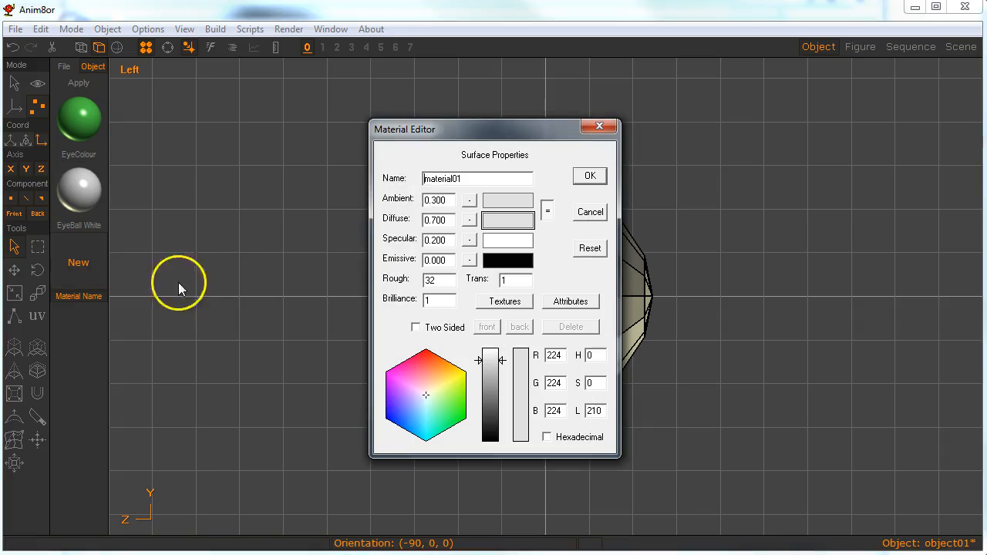
drag(455, 179, 380, 172)
text(Pupil)
key(Return)
text(Eye Black)
key(Tab)
drag(490, 360, 493, 423)
click(588, 176)
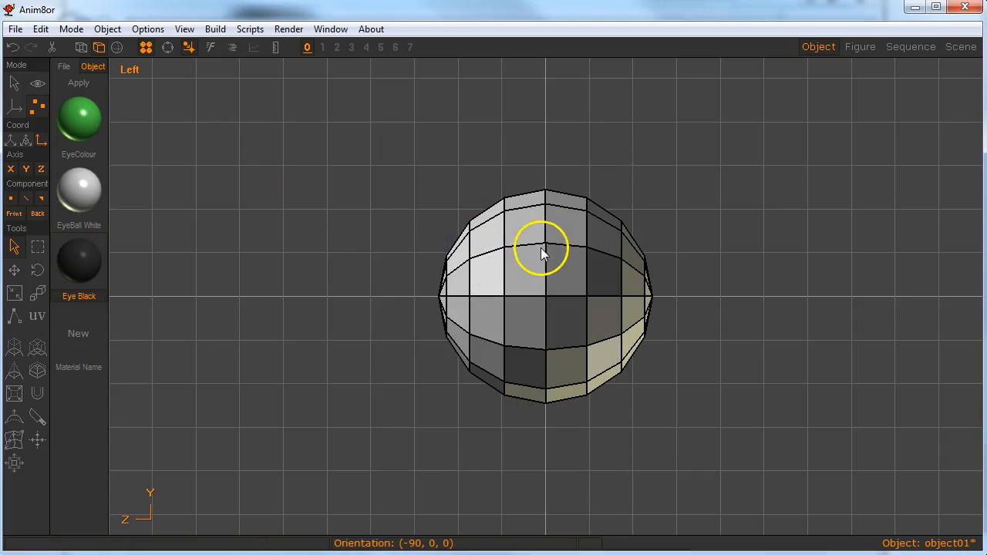
Return to object editing, select the sphere and apply the EyeBall White material to all of it
click(17, 84)
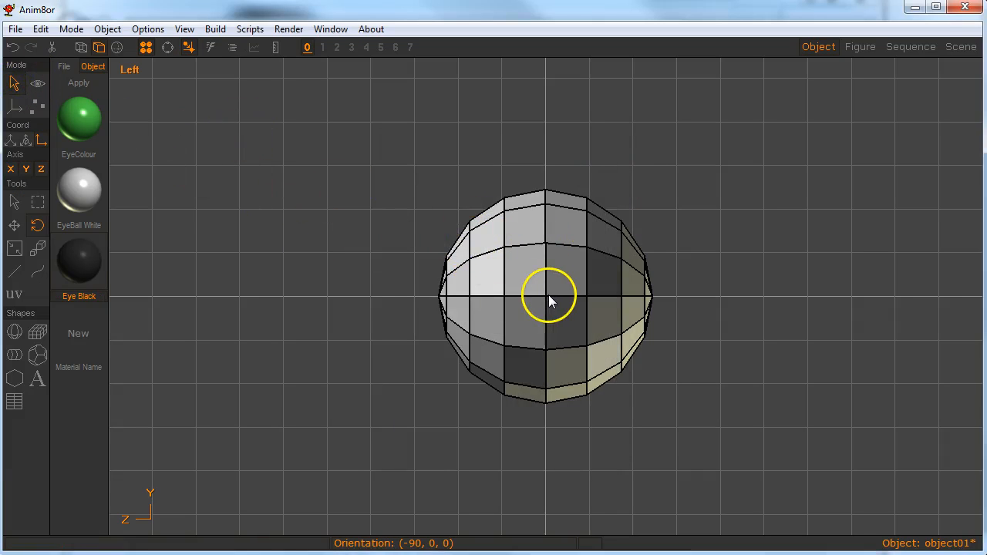
click(549, 295)
click(14, 201)
click(513, 273)
click(77, 116)
click(81, 182)
click(82, 87)
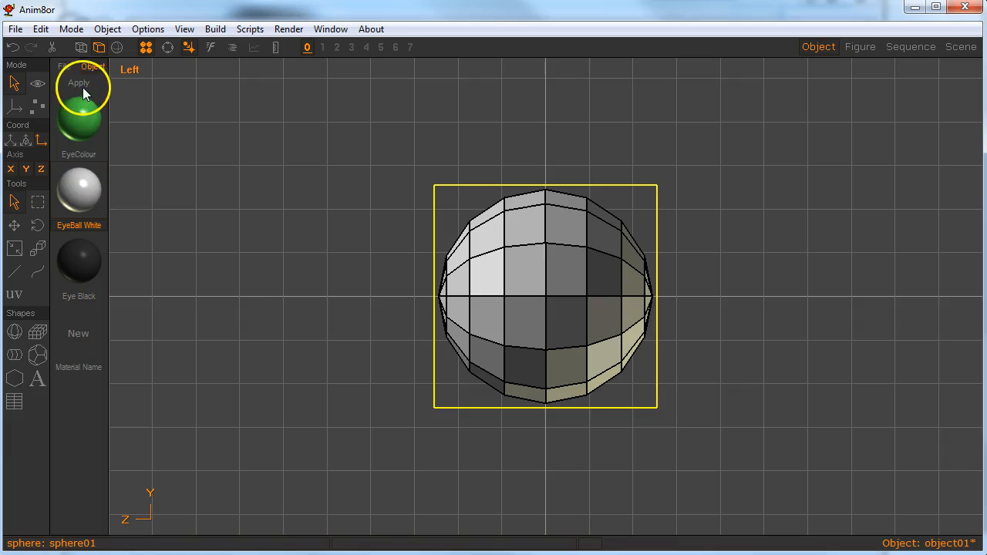
click(360, 309)
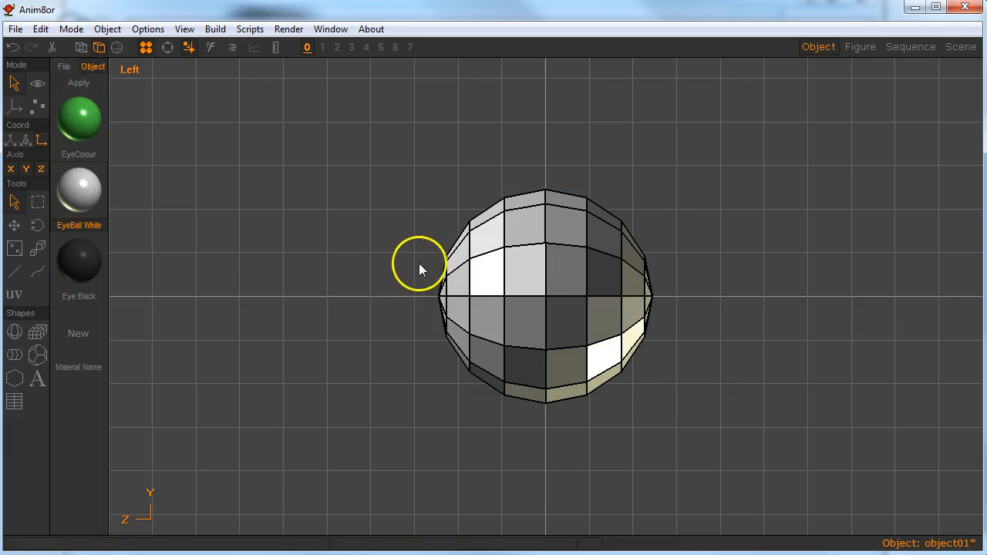
Try to box-select the sphere's front cap in point editing, in both flat and wireframe display
click(37, 107)
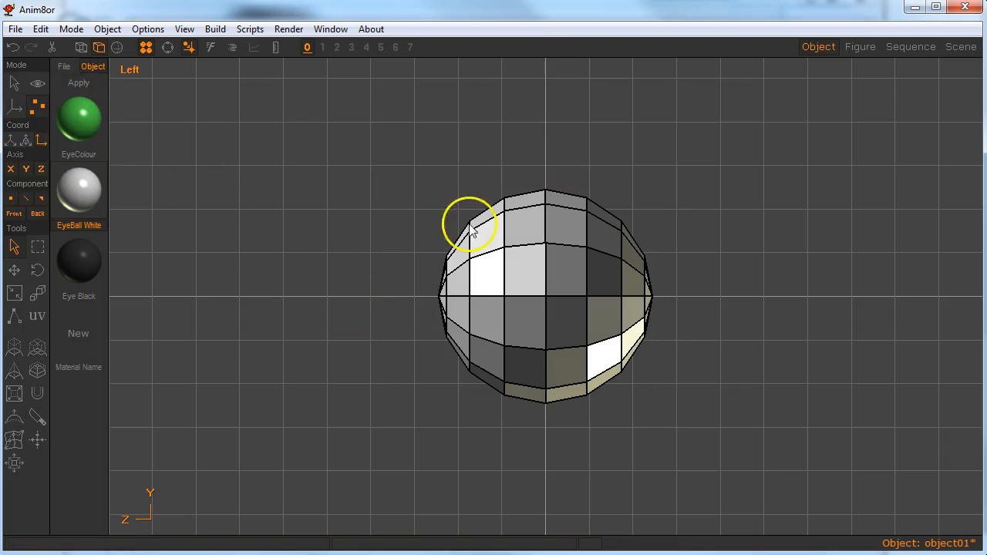
click(38, 246)
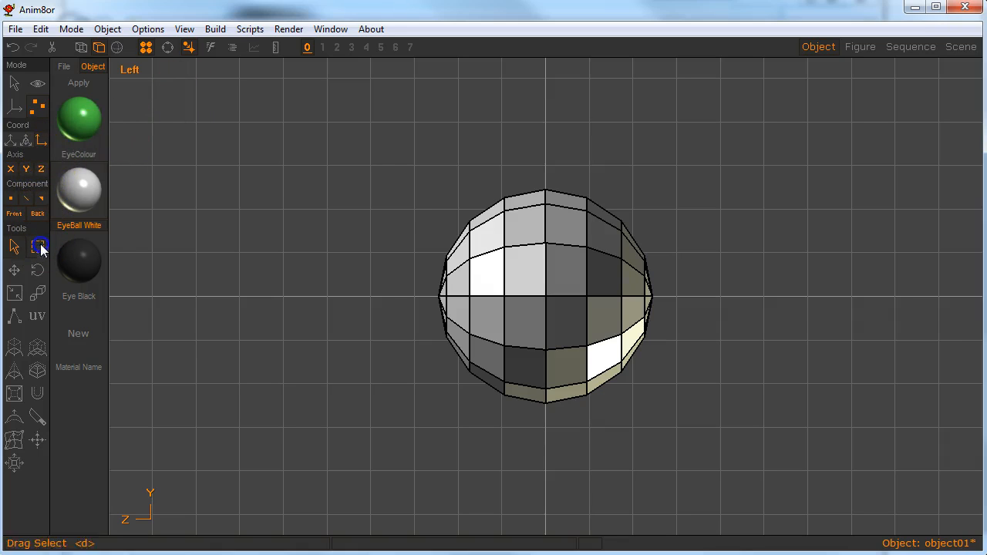
drag(396, 186, 478, 396)
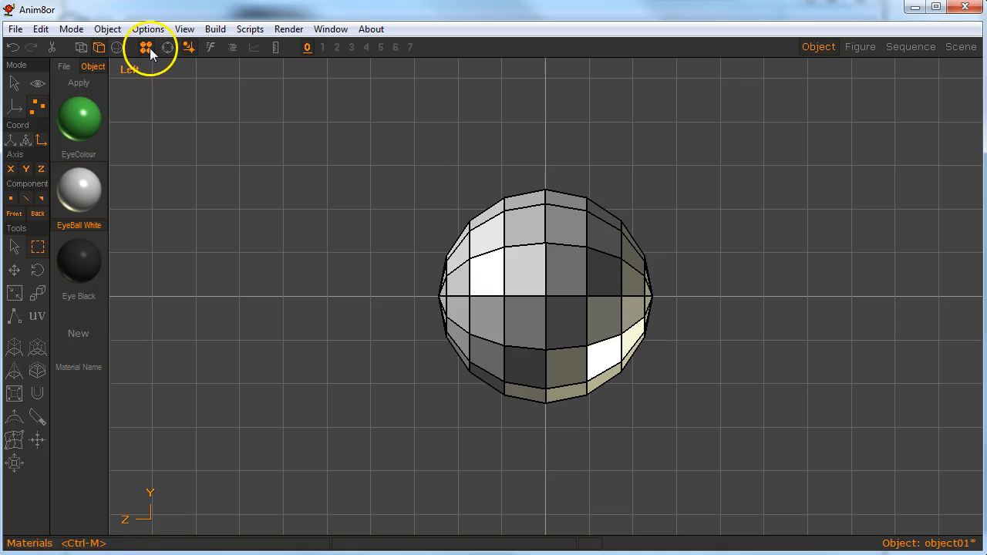
click(81, 47)
drag(404, 193, 481, 382)
Select the sphere in object editing and convert it to a mesh
click(13, 83)
click(522, 273)
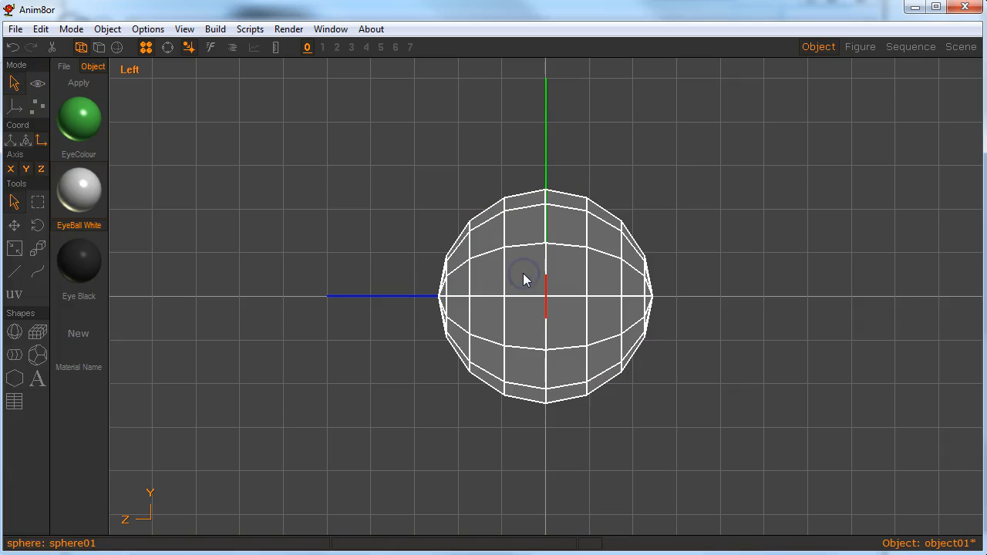
click(496, 257)
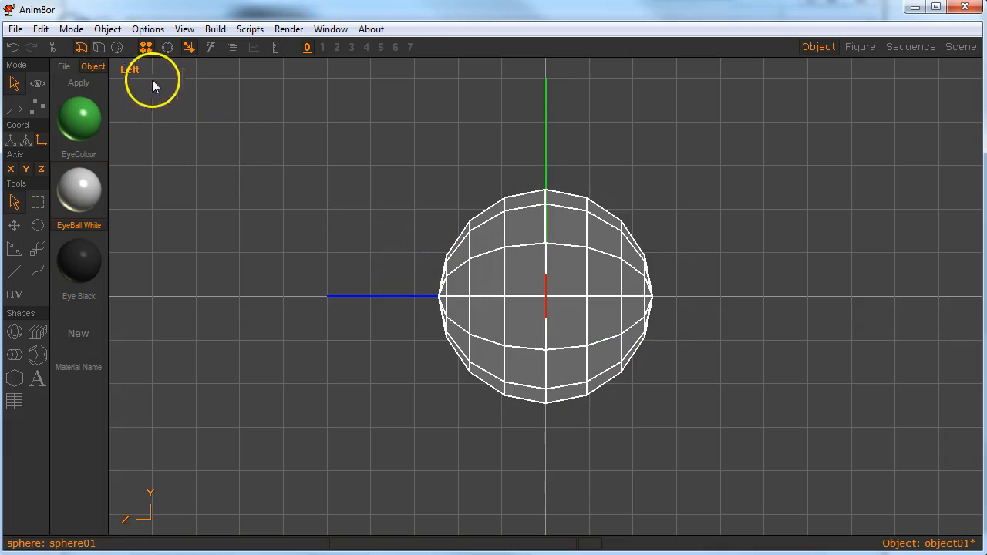
click(502, 293)
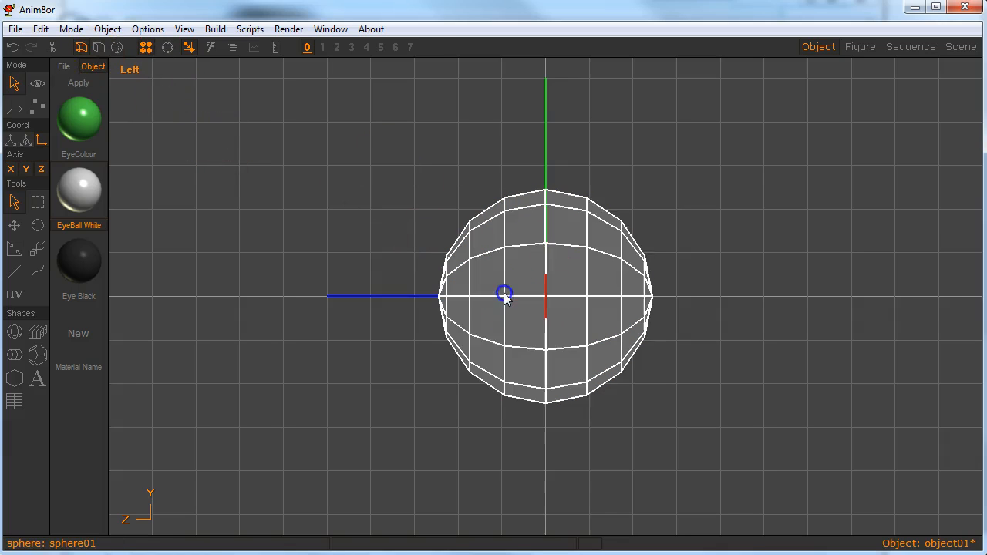
click(215, 29)
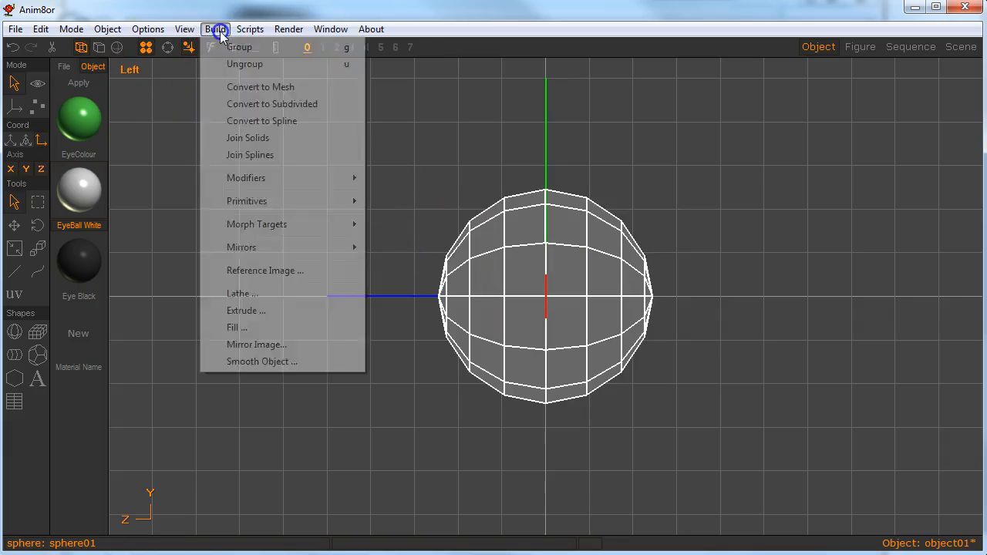
click(244, 89)
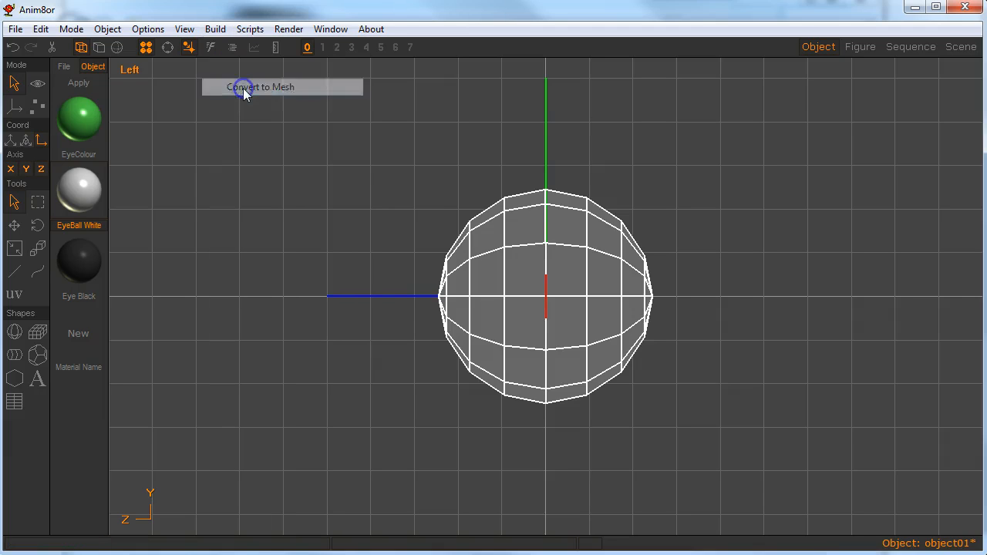
In point editing with flat shading, box-select the two front rings of mesh faces and apply the EyeColour material to them
click(14, 84)
click(35, 107)
click(109, 155)
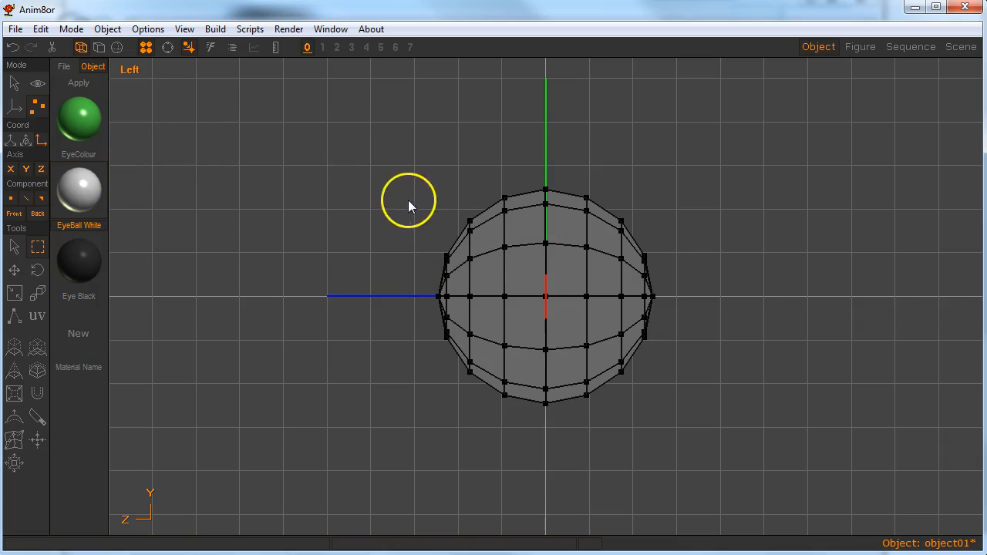
click(98, 47)
drag(414, 207, 480, 414)
click(82, 113)
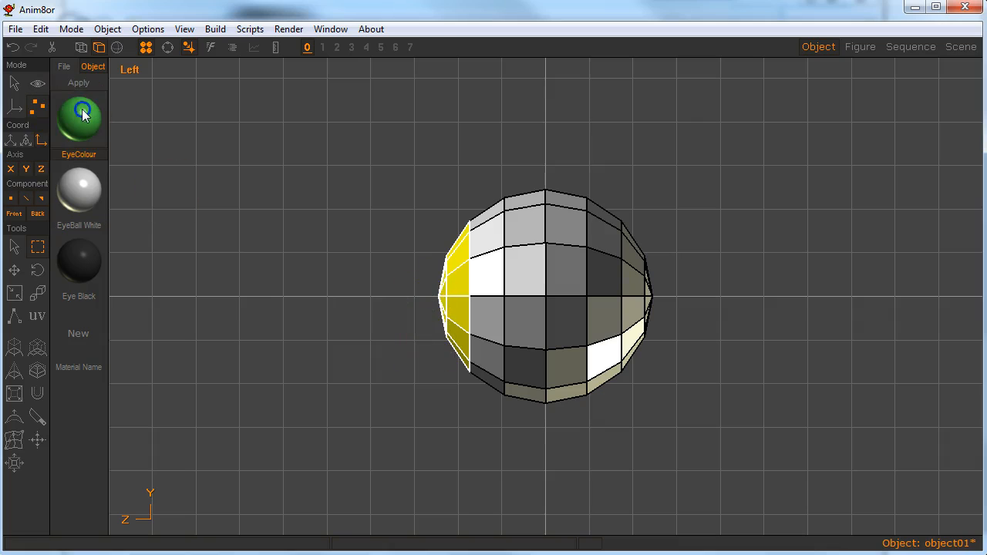
click(333, 183)
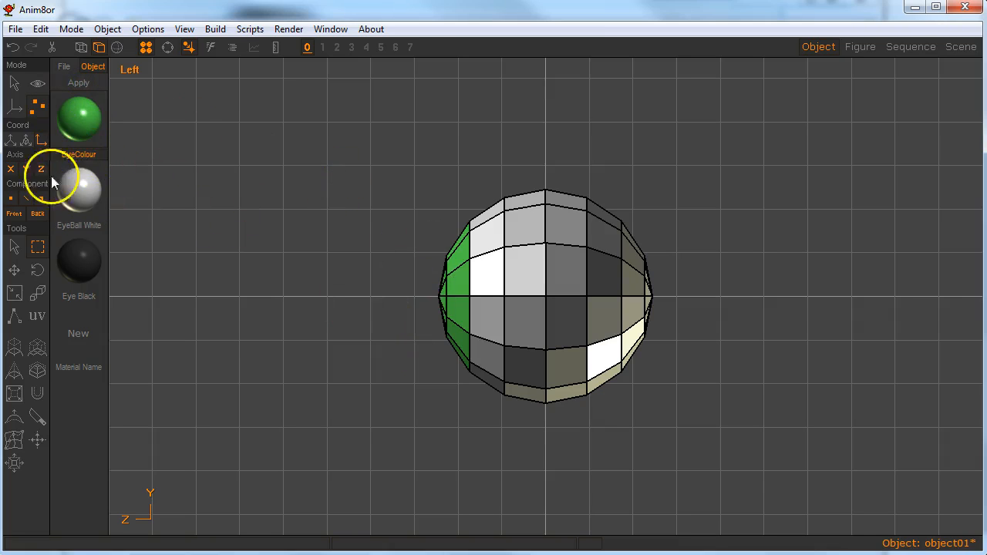
Box-select the frontmost ring of faces around the pole, apply Eye Black as the pupil, and inspect the eye from an angle
drag(387, 213, 454, 373)
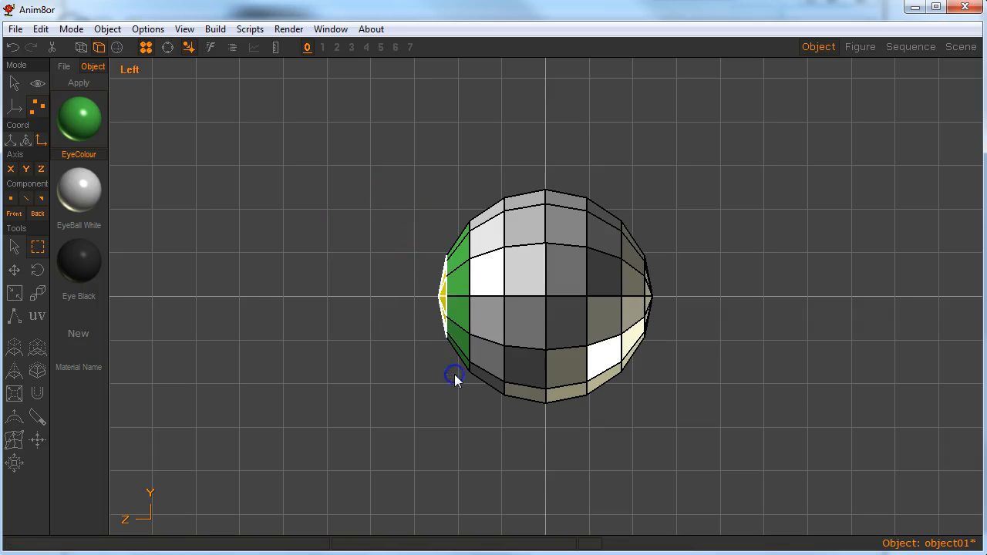
click(85, 264)
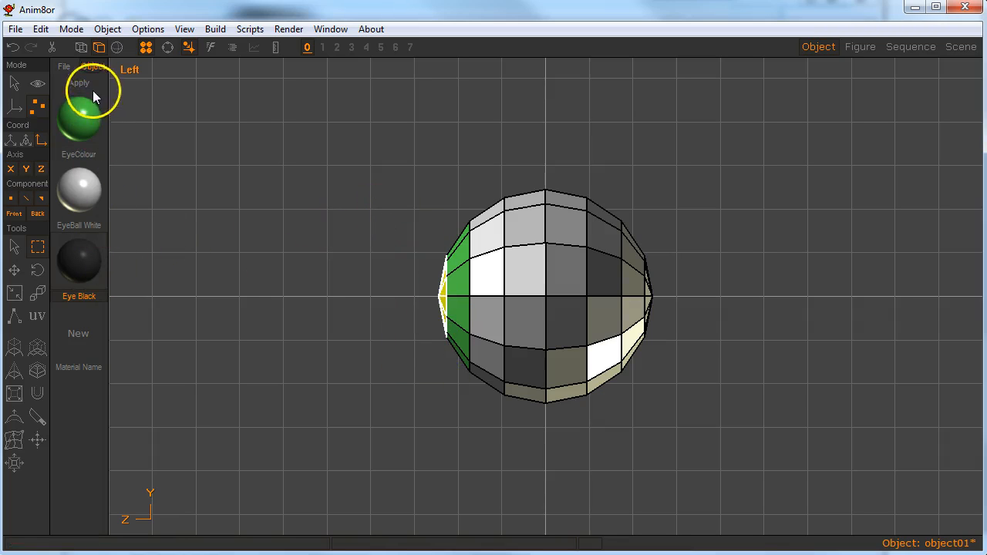
click(313, 194)
key(ctrl+r)
drag(519, 317, 679, 338)
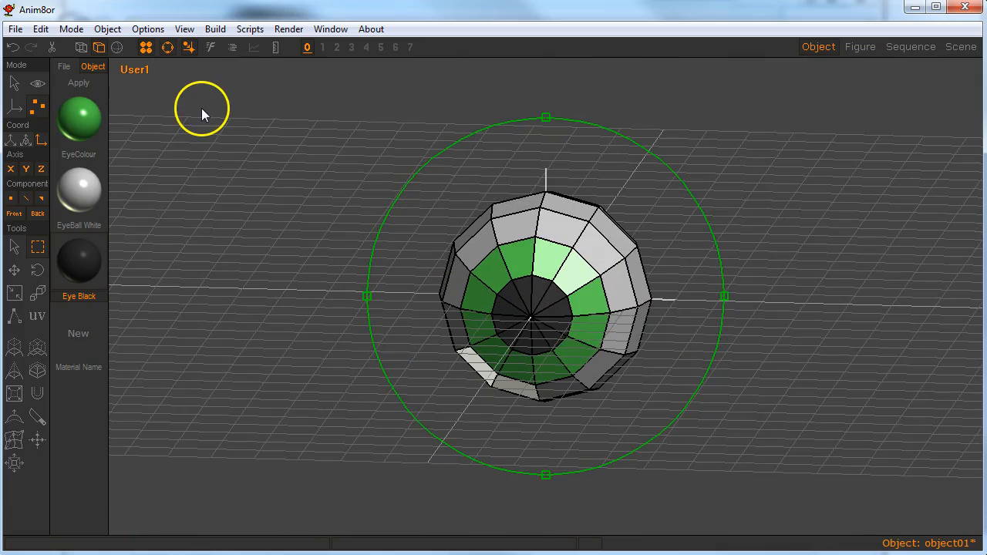
Examine the coloured eyeball from the front and from angled views on both sides
drag(408, 245, 544, 221)
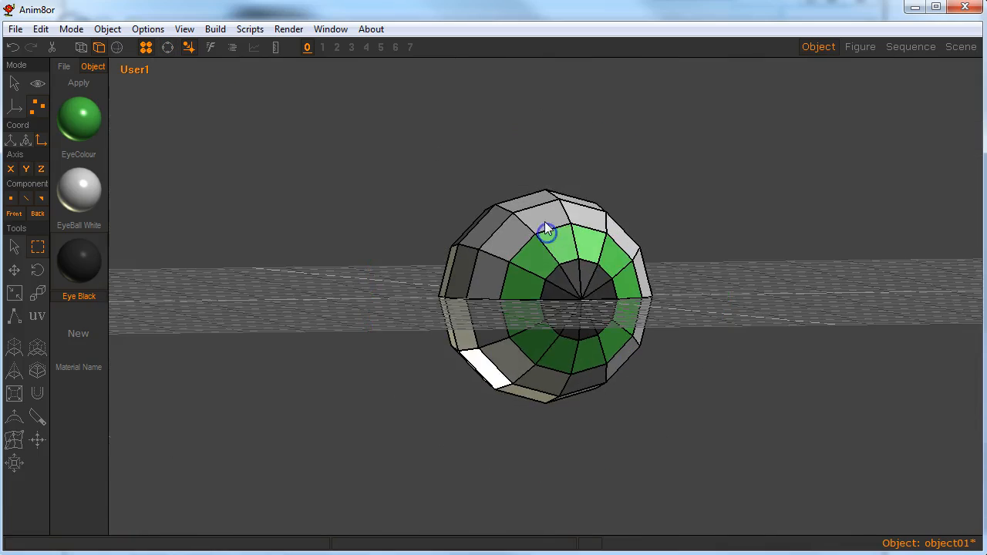
key(f)
click(617, 275)
click(578, 308)
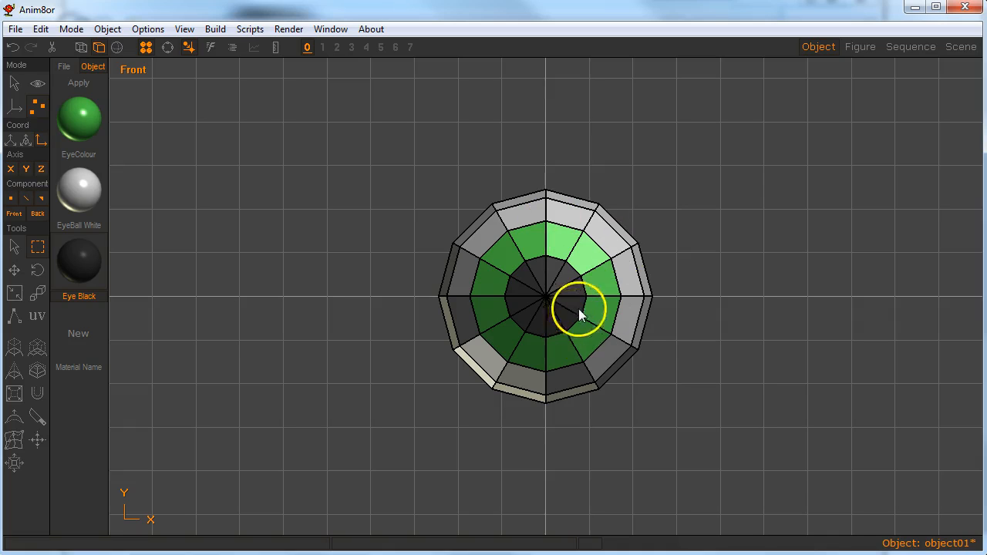
key(ctrl+r)
drag(593, 328, 540, 331)
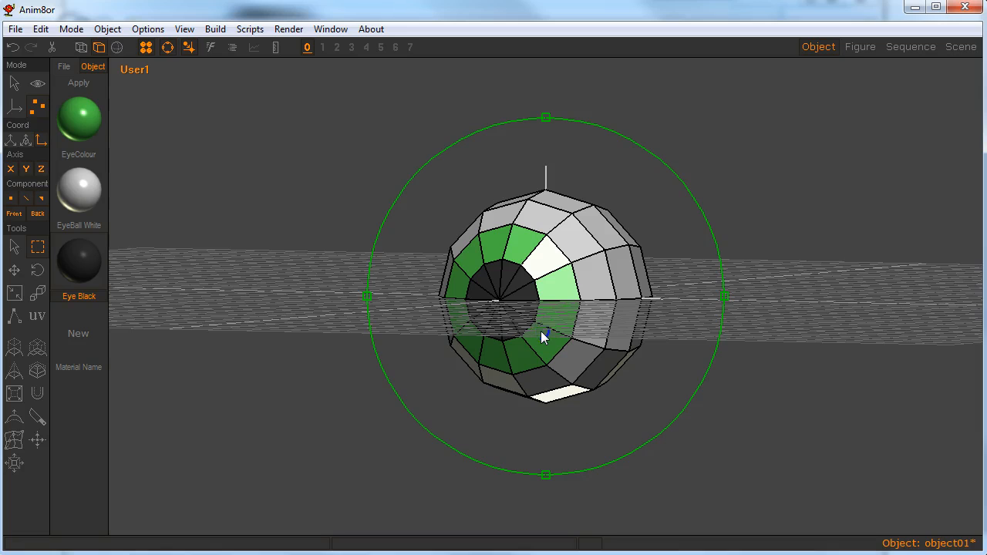
key(ctrl+r)
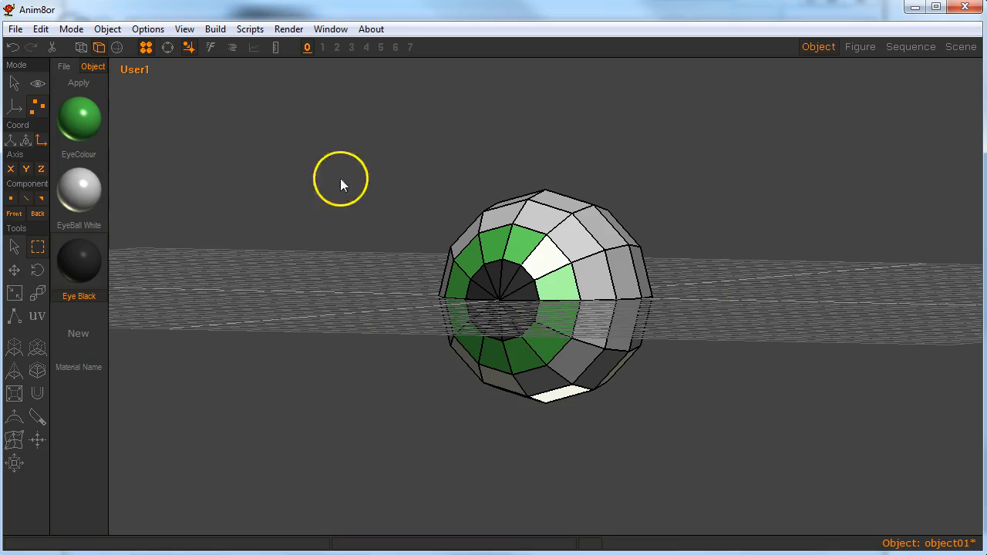
key(ctrl+r)
drag(527, 300, 564, 301)
key(ctrl+r)
key(KP_2)
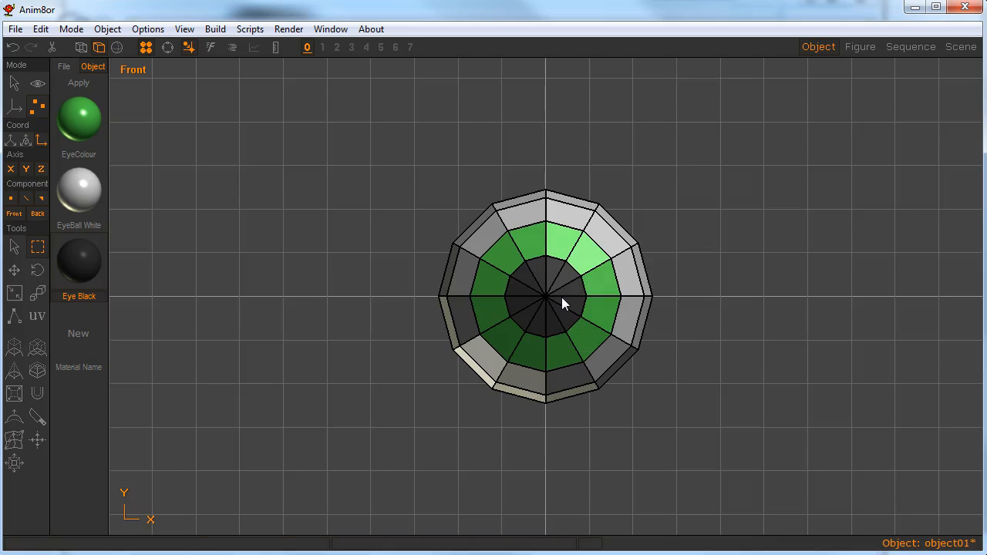
key(ctrl+r)
key(ctrl+r)
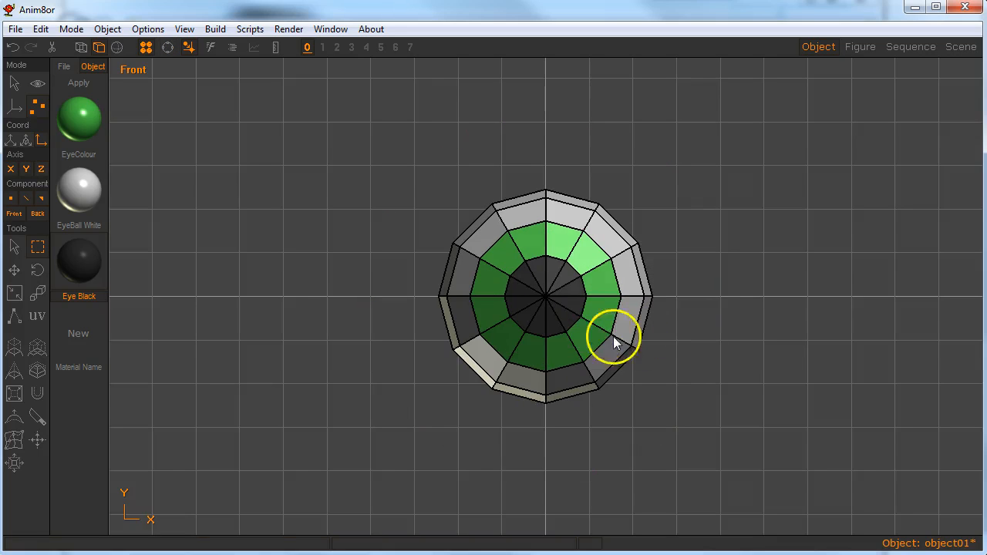
In face selection, select the matching outer side faces just below the eyeball's middle on both sides and extrude them 16 units
click(42, 199)
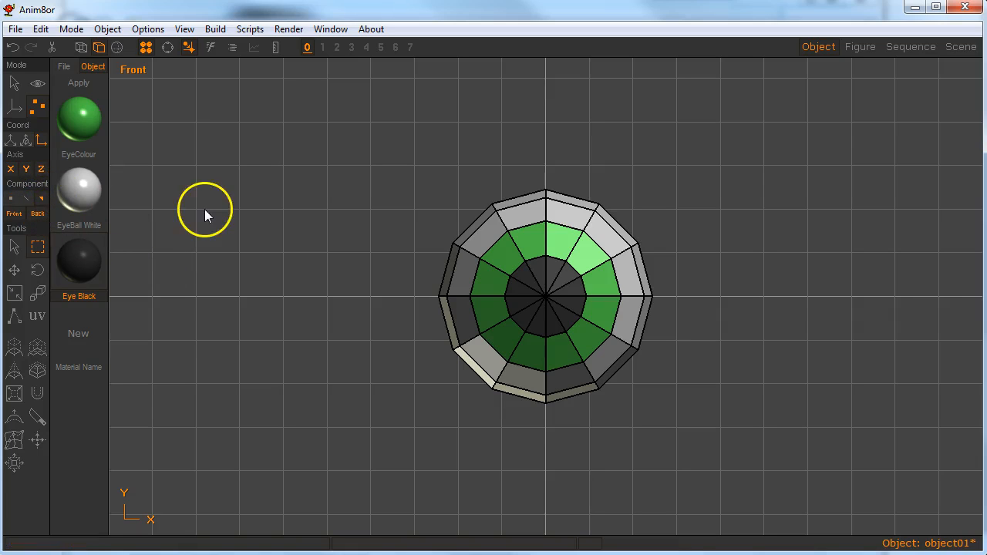
click(642, 325)
double_click(642, 325)
click(609, 295)
click(14, 247)
click(642, 323)
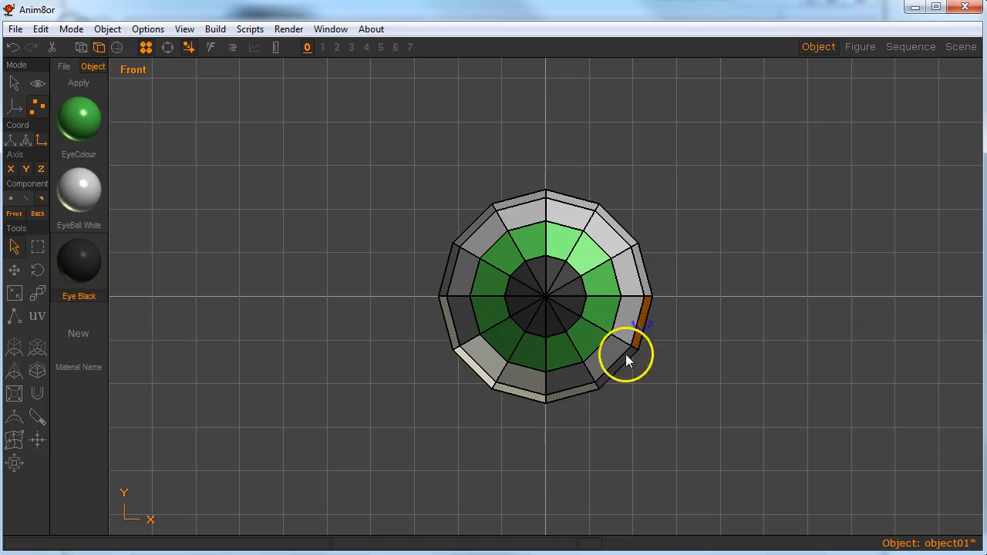
shift+click(450, 328)
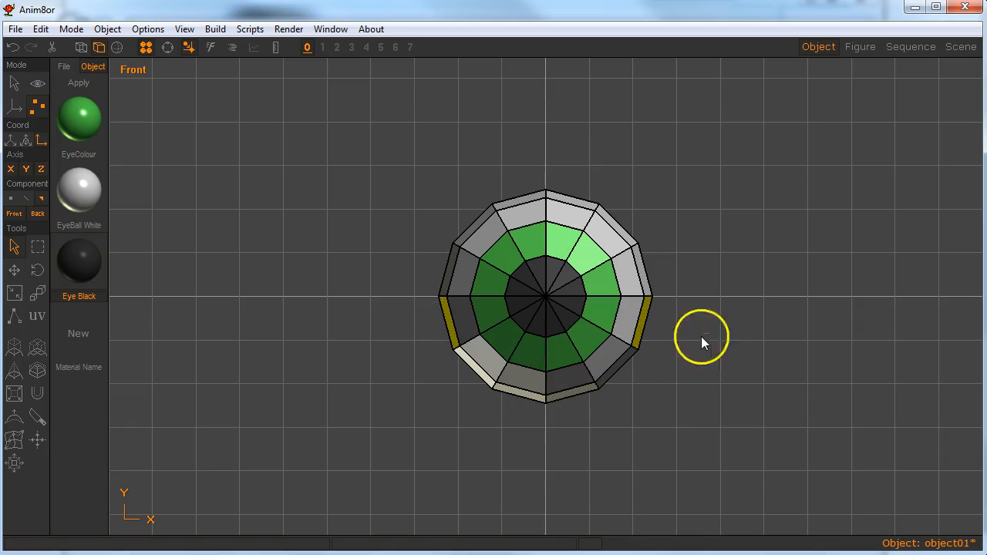
click(15, 347)
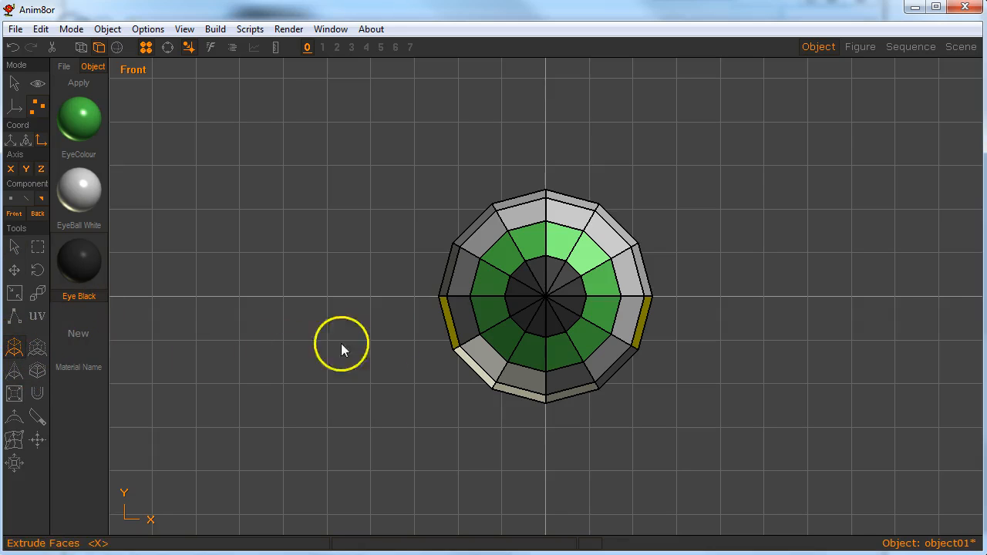
drag(383, 355, 475, 335)
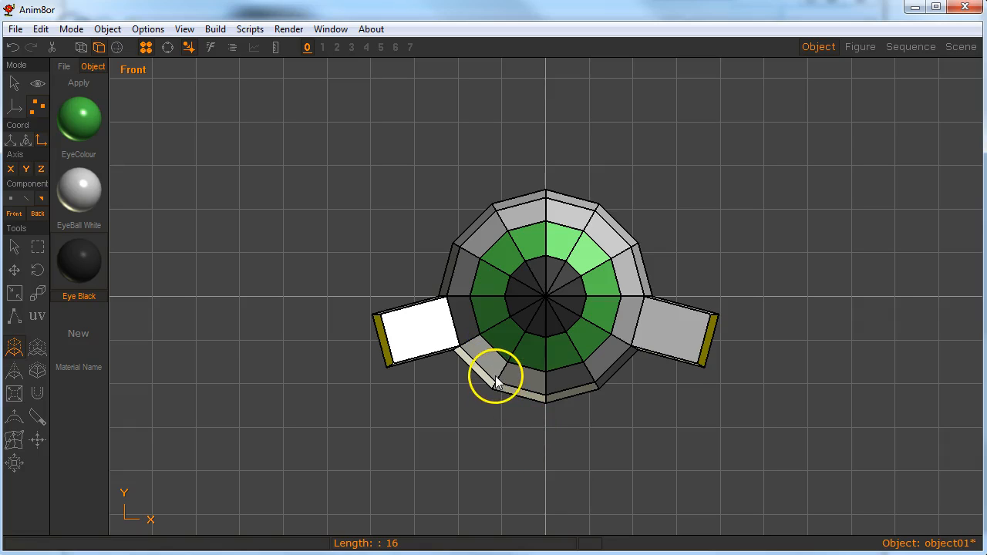
Scale the end faces of both side arms non-uniformly by 0.6, and extrude them another 6 units
click(38, 293)
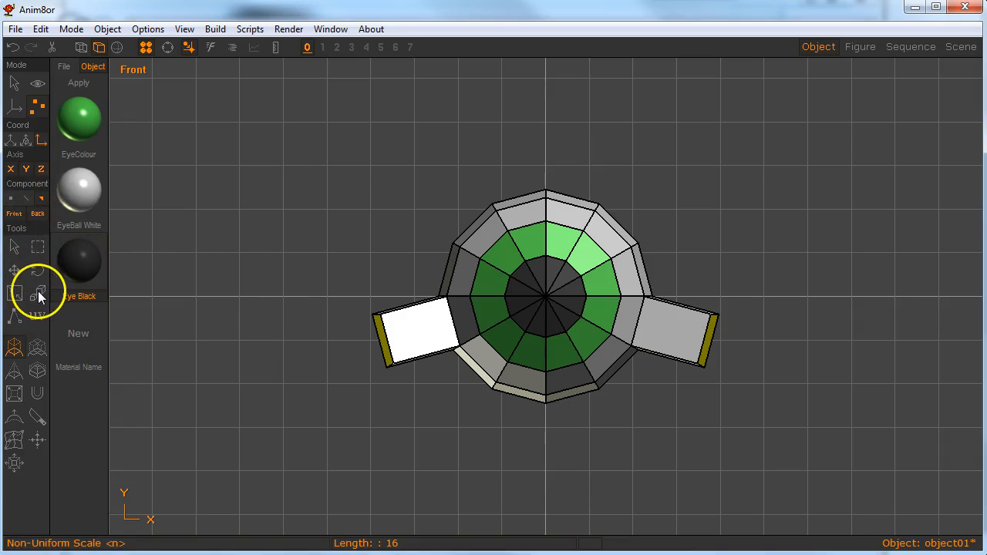
drag(362, 334, 253, 357)
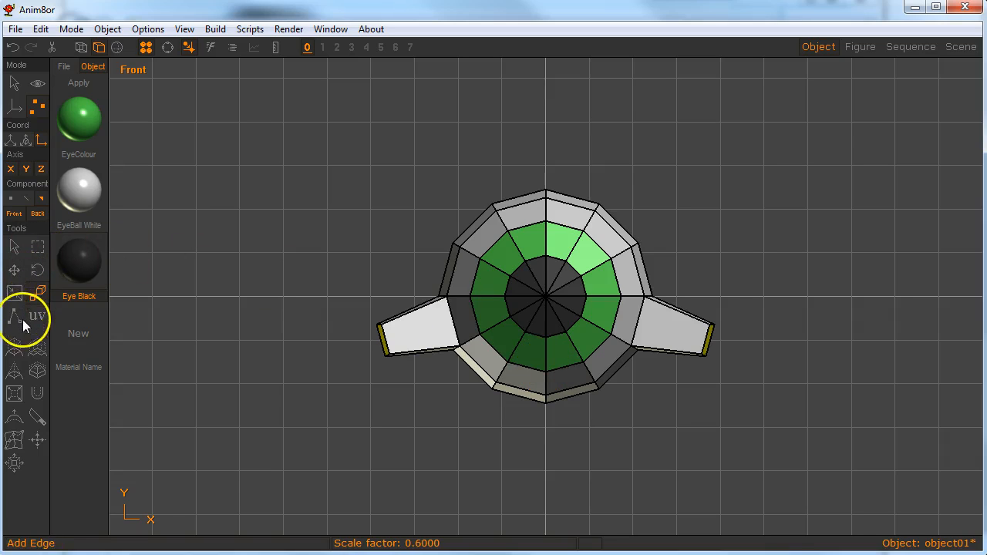
click(21, 353)
drag(393, 364, 414, 356)
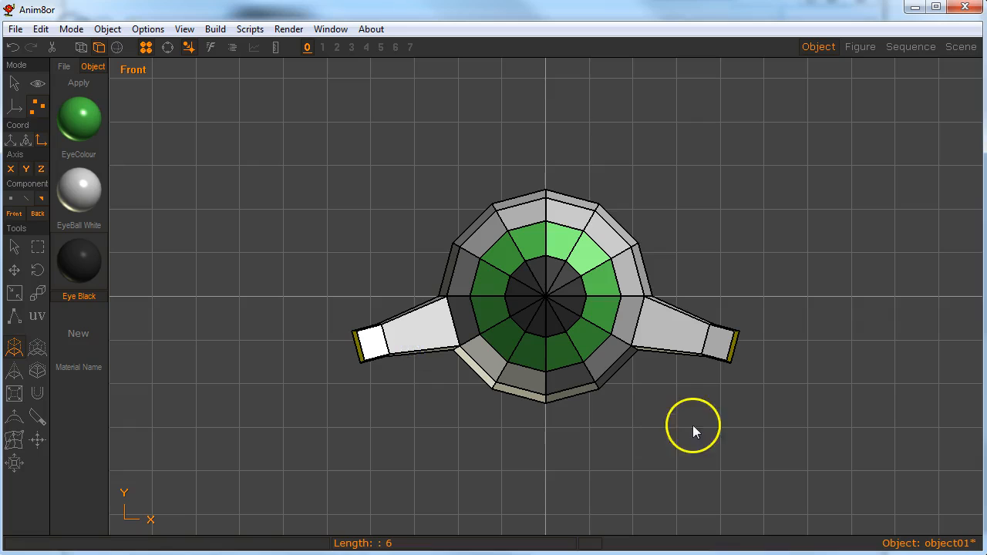
Select the front-facing faces of both arms' end segments and extrude them 33 units forward
click(14, 247)
click(364, 342)
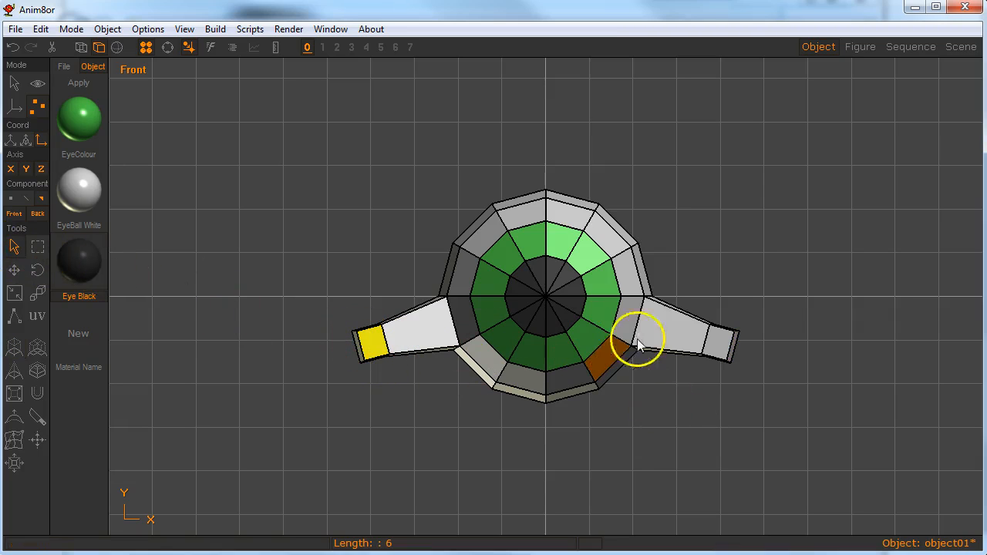
right_click(723, 341)
key(ctrl+r)
drag(557, 313, 557, 348)
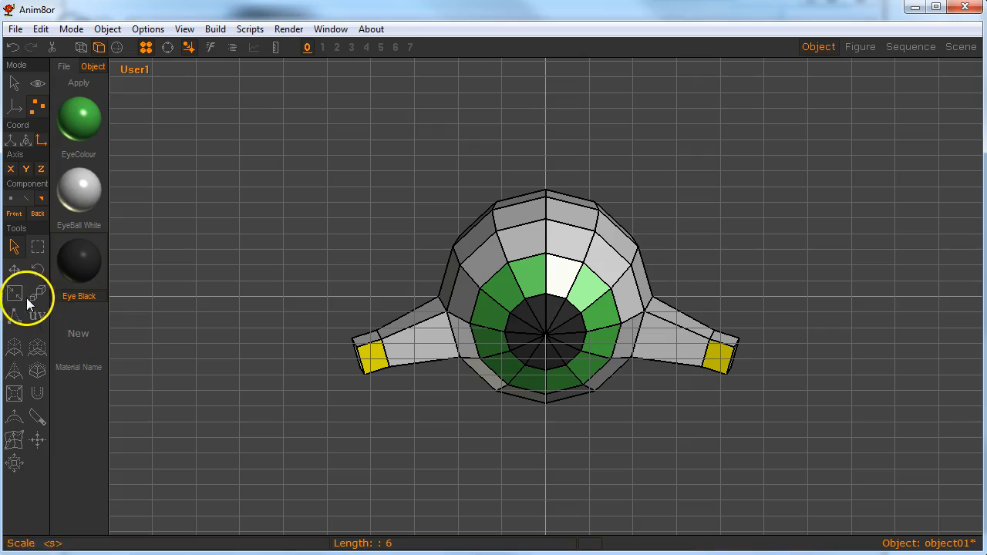
click(15, 346)
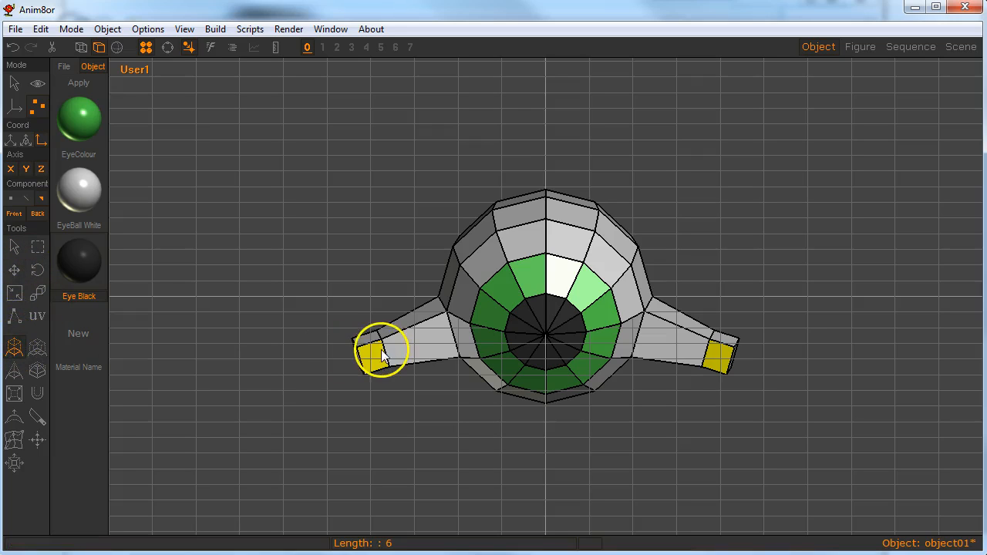
drag(374, 368, 535, 381)
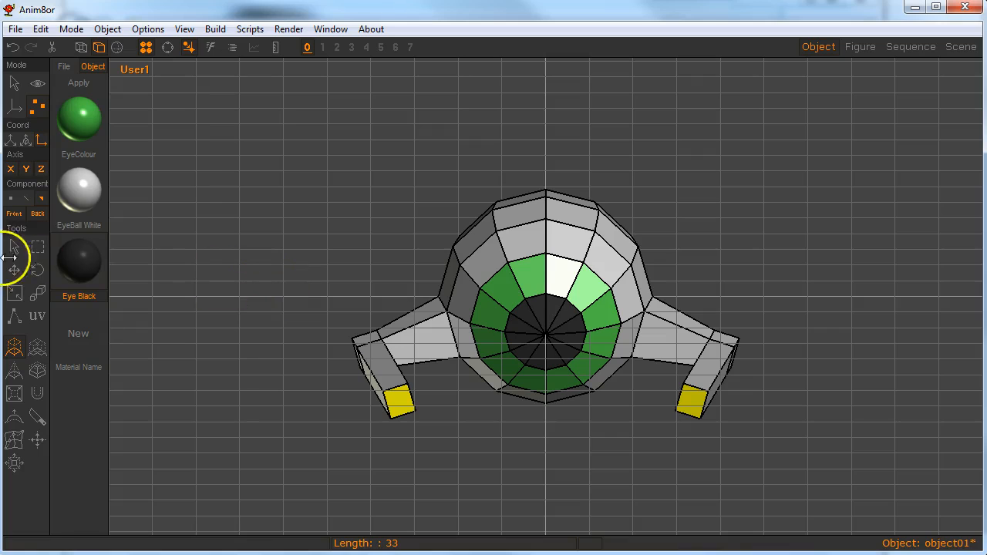
Scale the forward arms' end faces non-uniformly by 0.8, and extrude them another 7 units
click(37, 293)
drag(492, 445, 454, 444)
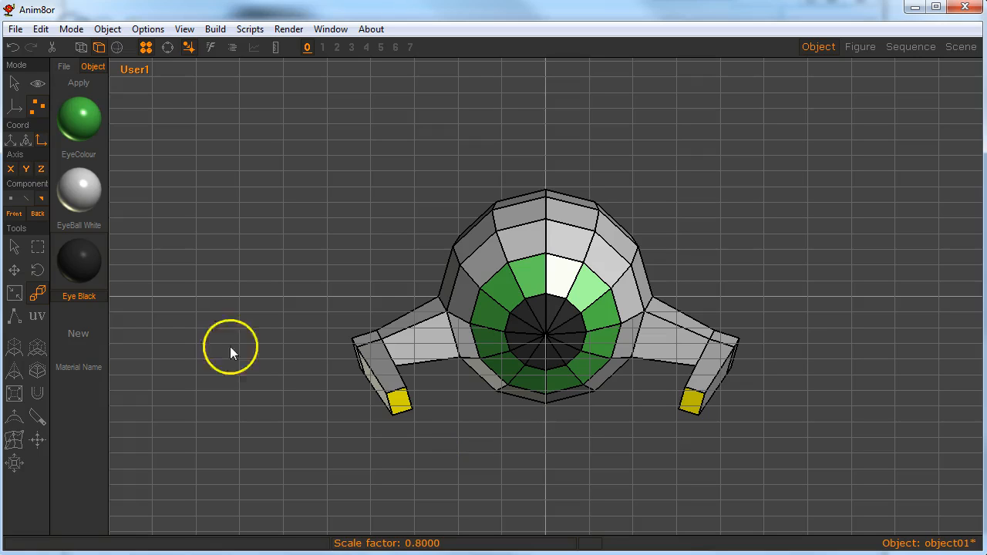
click(14, 347)
drag(388, 397, 452, 403)
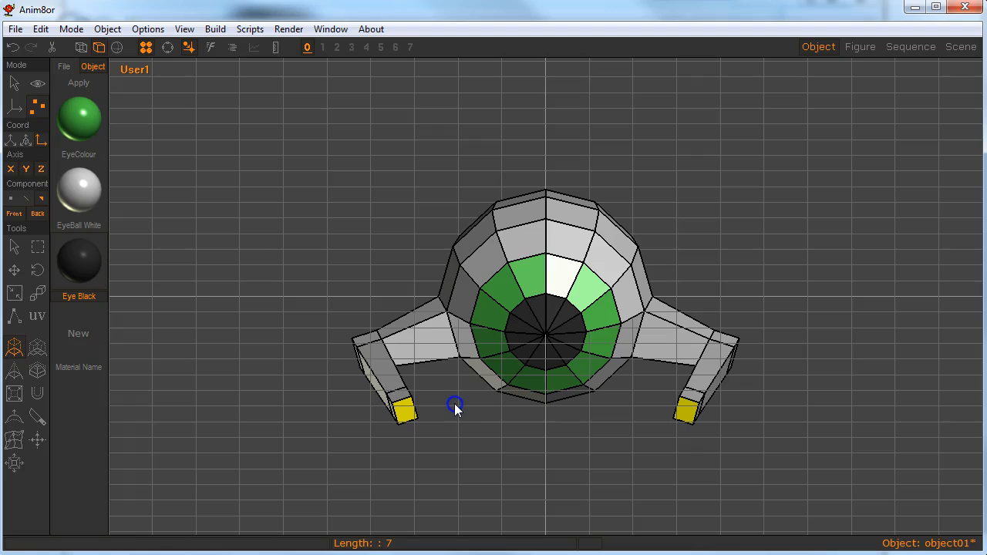
Examine the two forward-reaching arms from above and from an angled view
click(452, 365)
right_drag(468, 378, 637, 494)
key(KP_8)
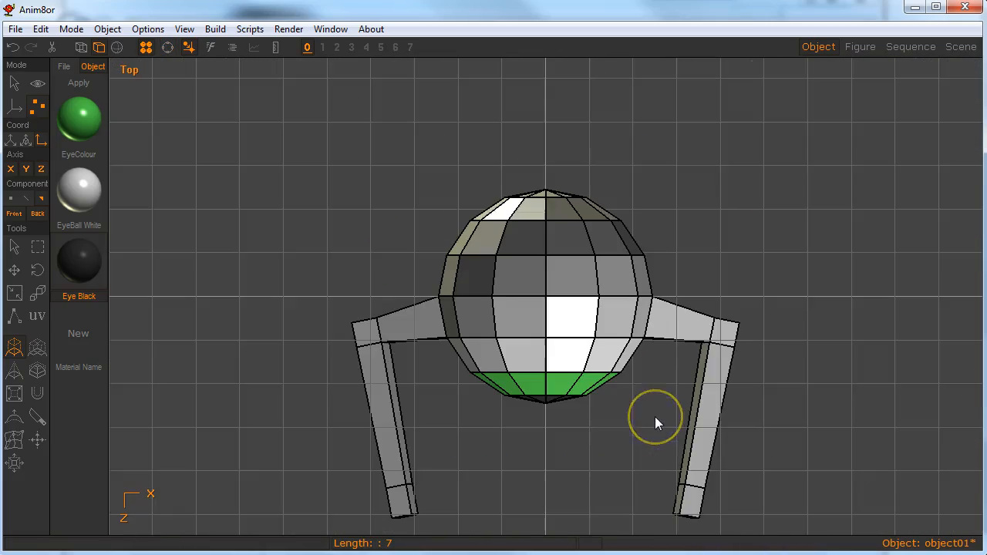
scroll(620, 373, down, 3)
key(r)
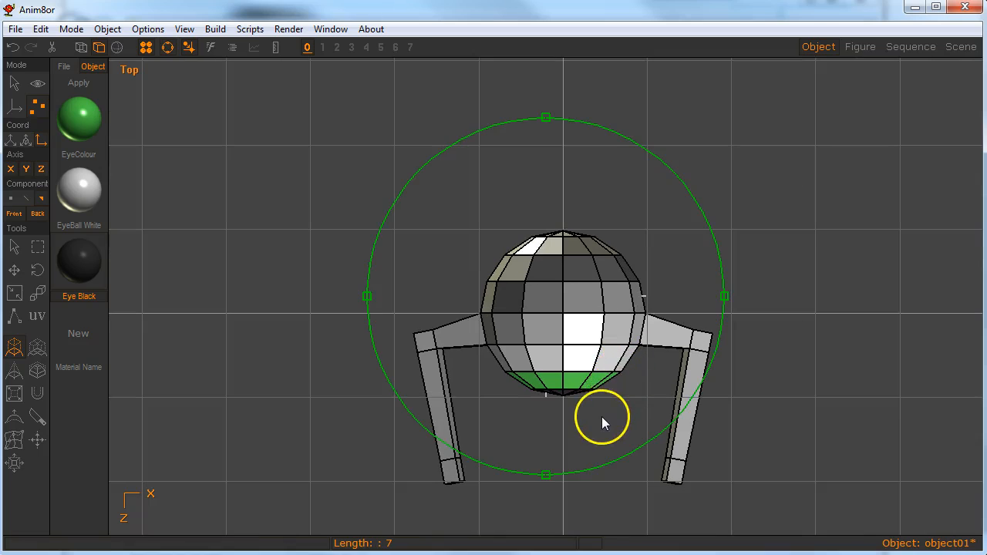
right_drag(595, 407, 579, 271)
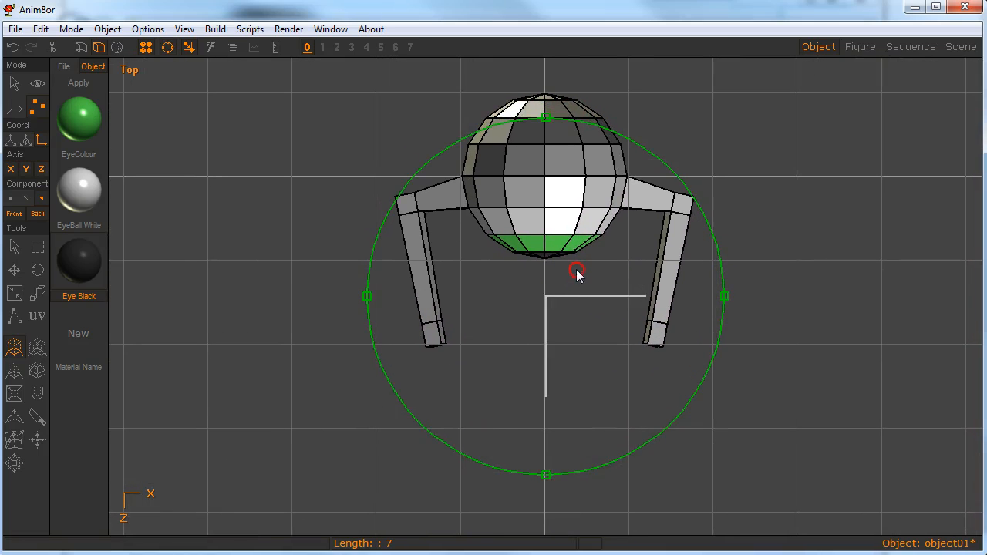
key(r)
drag(495, 381, 514, 314)
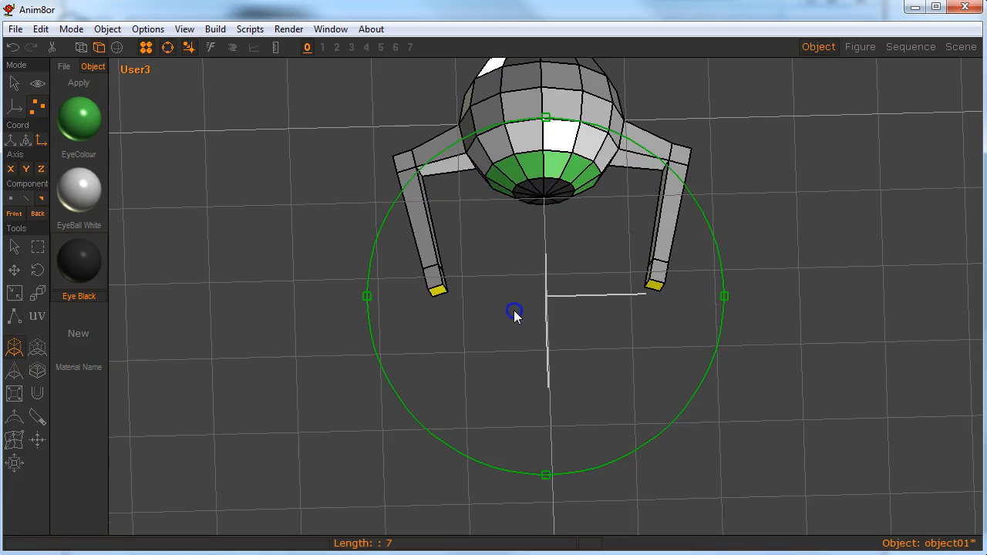
key(ctrl+r)
key(KP_8)
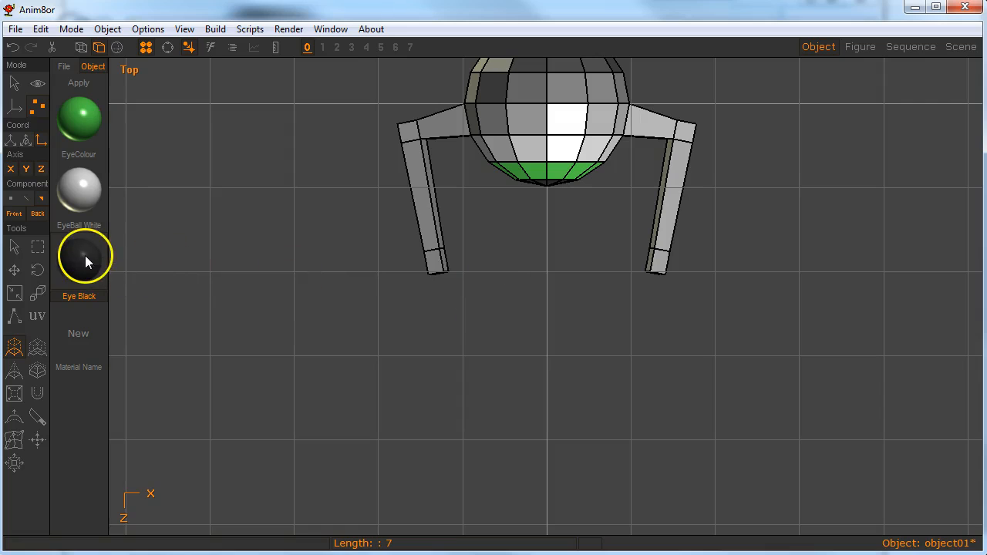
Try to rotate both arms' end faces together in the Top view
click(35, 270)
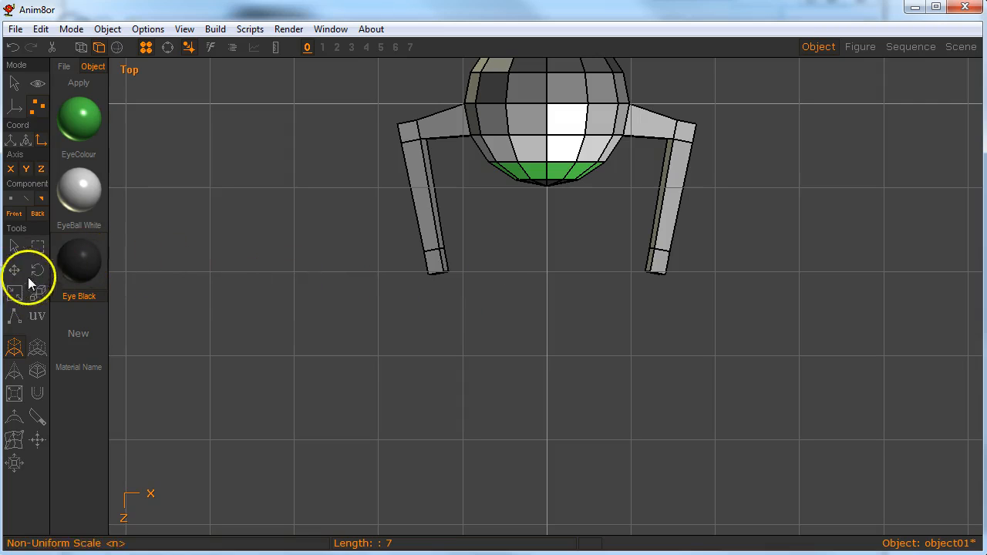
click(420, 252)
mouse_move(455, 276)
mouse_down()
mouse_move(481, 277)
mouse_move(385, 282)
mouse_move(452, 287)
mouse_up()
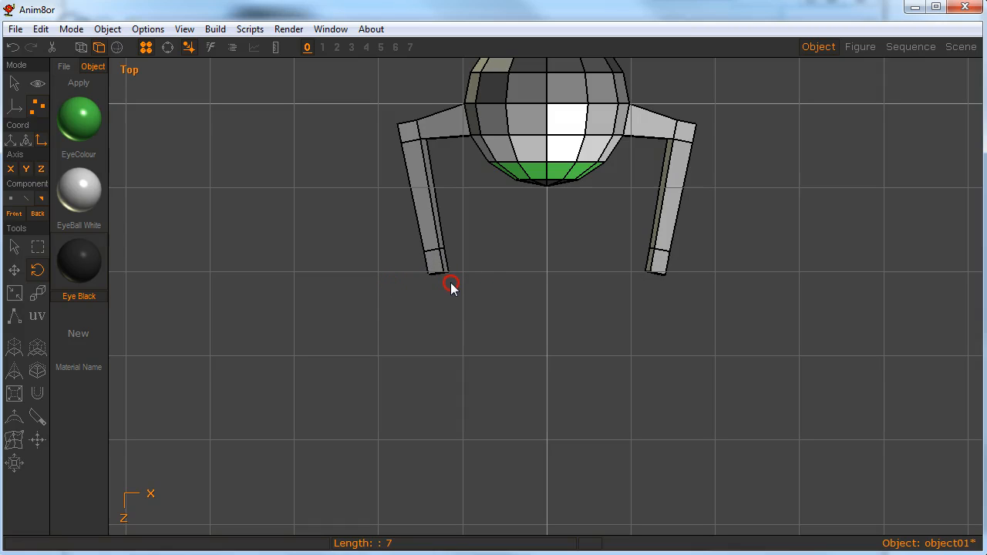
key(ctrl+z)
Select only the left arm's end face and rotate it inward in the Top view to form a pointed tip
middle_drag(518, 297, 529, 263)
click(14, 247)
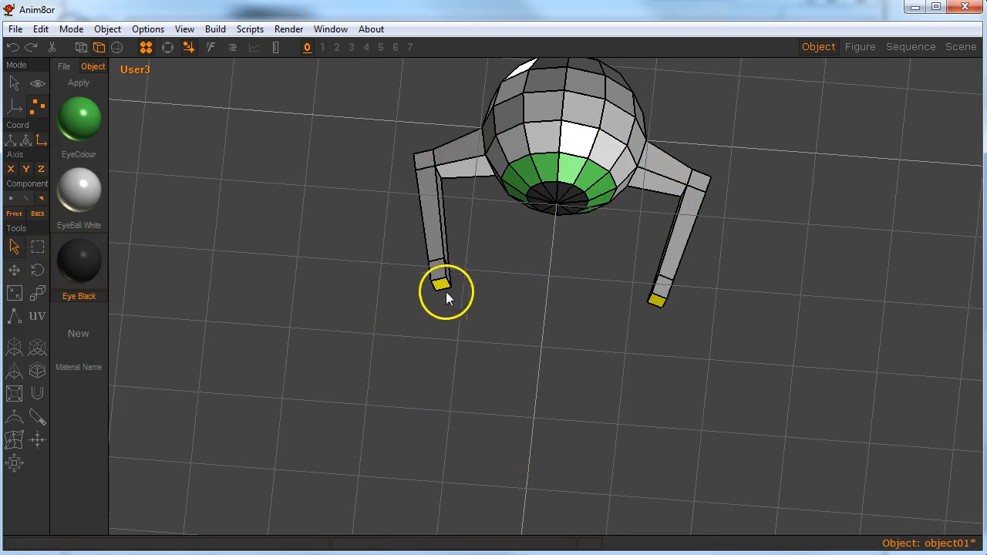
click(472, 325)
key(t)
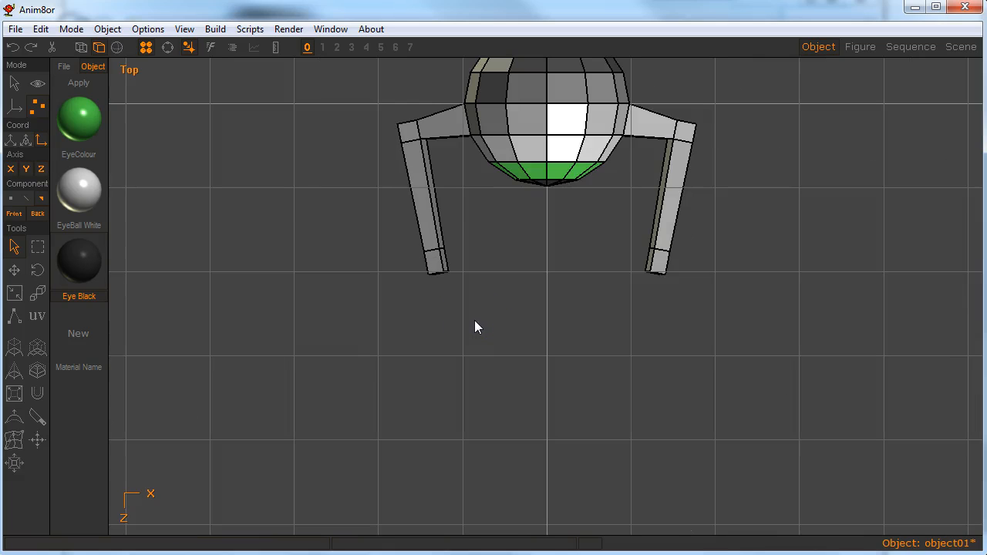
click(37, 270)
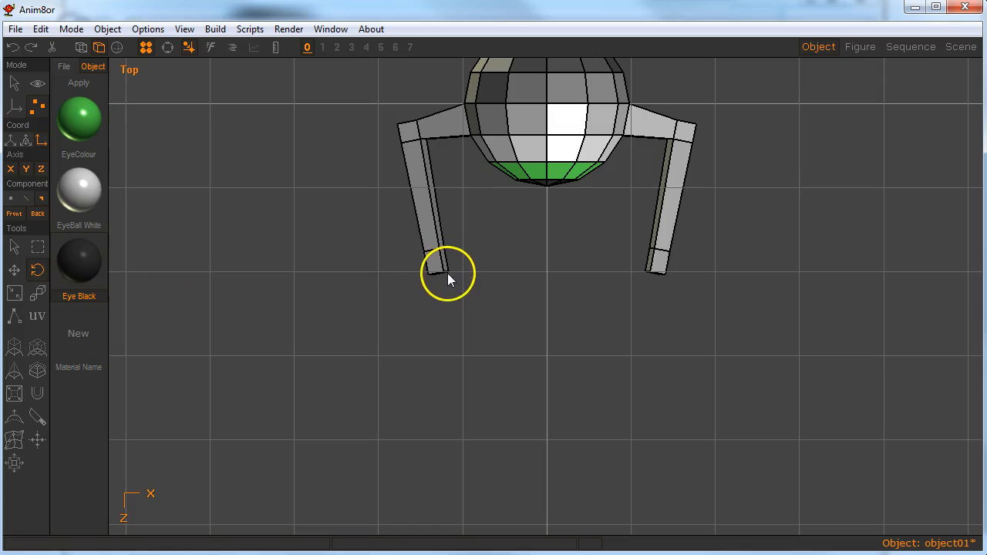
drag(424, 275, 384, 277)
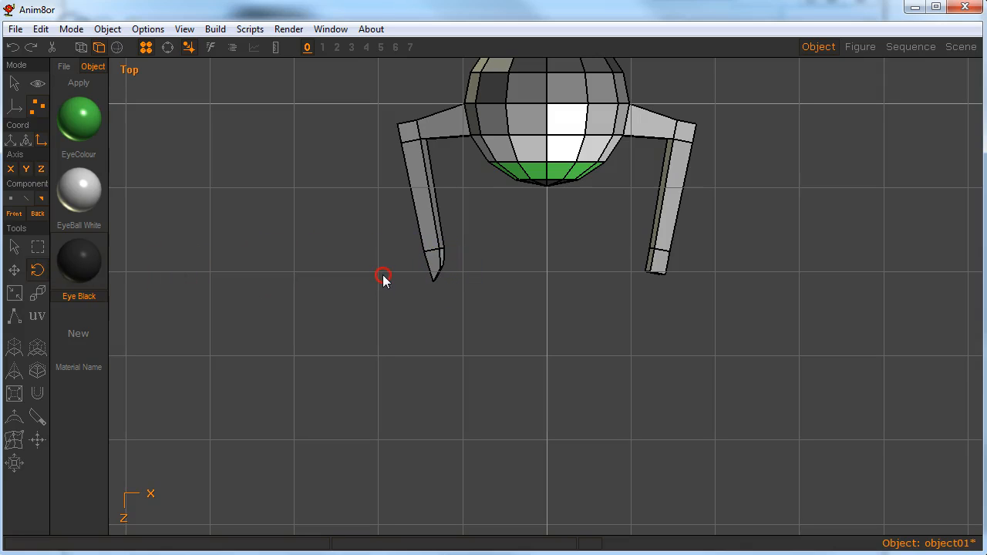
click(382, 275)
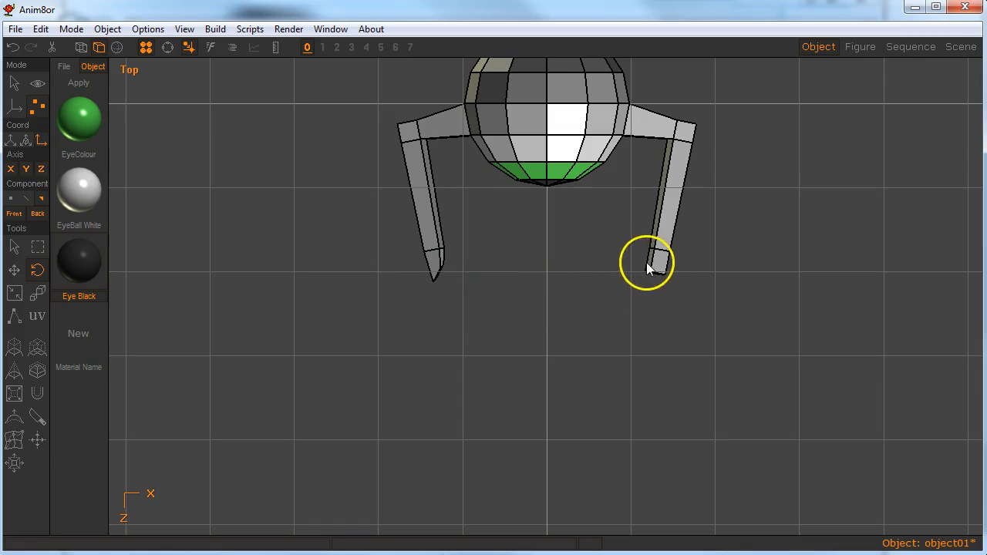
Select only the right arm's end face and rotate it inward in the Top view to mirror the left tip
drag(641, 299, 618, 312)
right_drag(618, 313, 607, 234)
key(ctrl+r)
click(657, 306)
key(a)
click(657, 306)
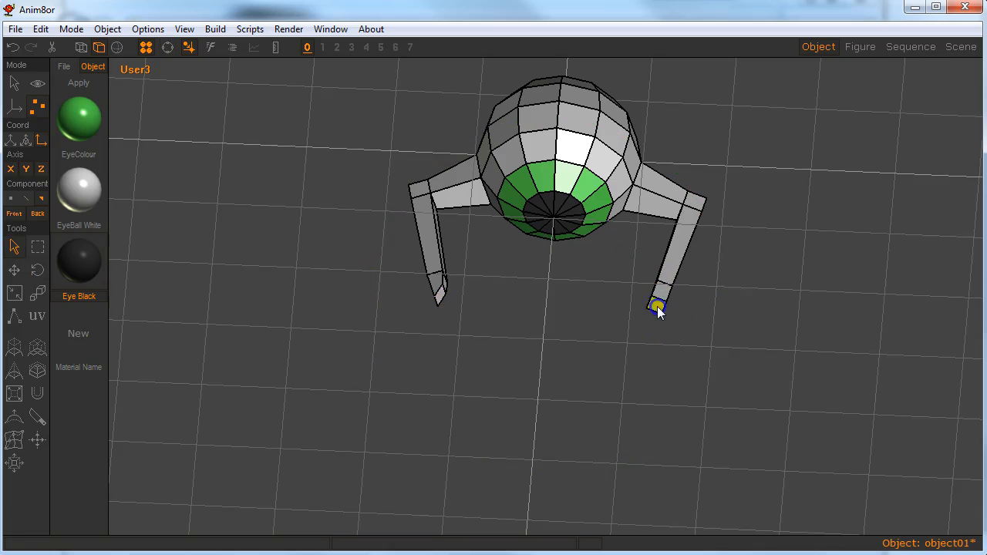
key(t)
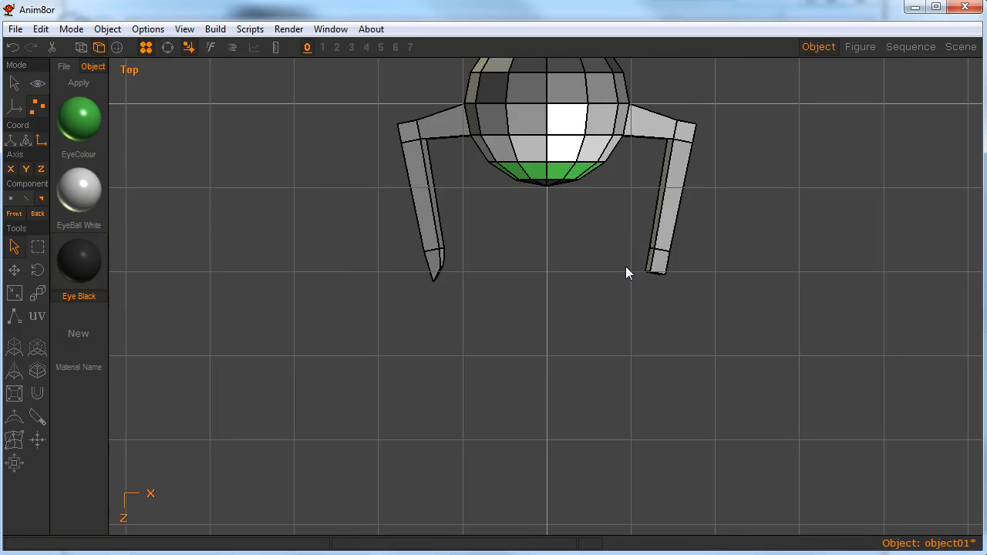
click(37, 270)
drag(532, 287, 594, 282)
Select the angled end face on both arms and extrude the two faces by a length of 6
right_drag(535, 356, 520, 261)
key(a)
click(442, 295)
click(656, 312)
click(15, 347)
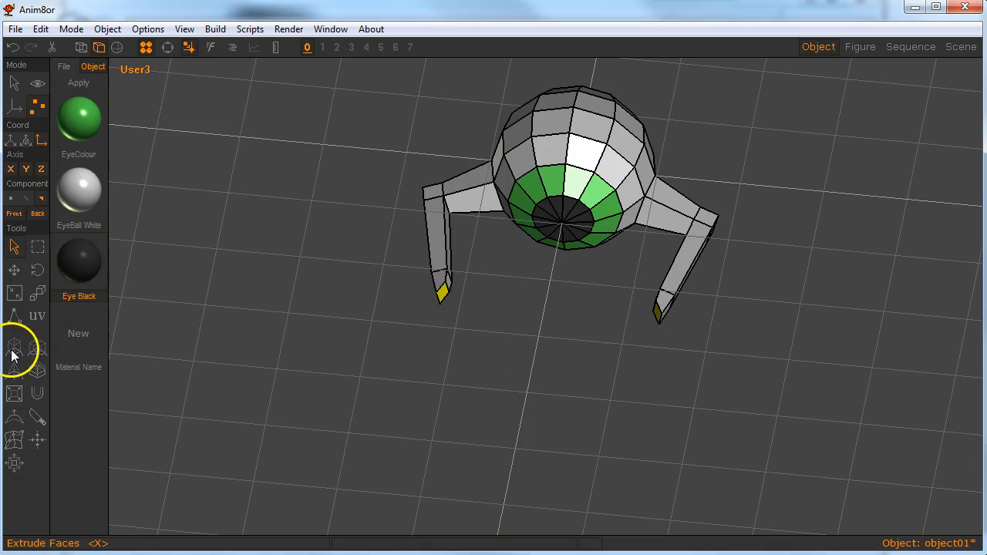
drag(487, 356, 502, 357)
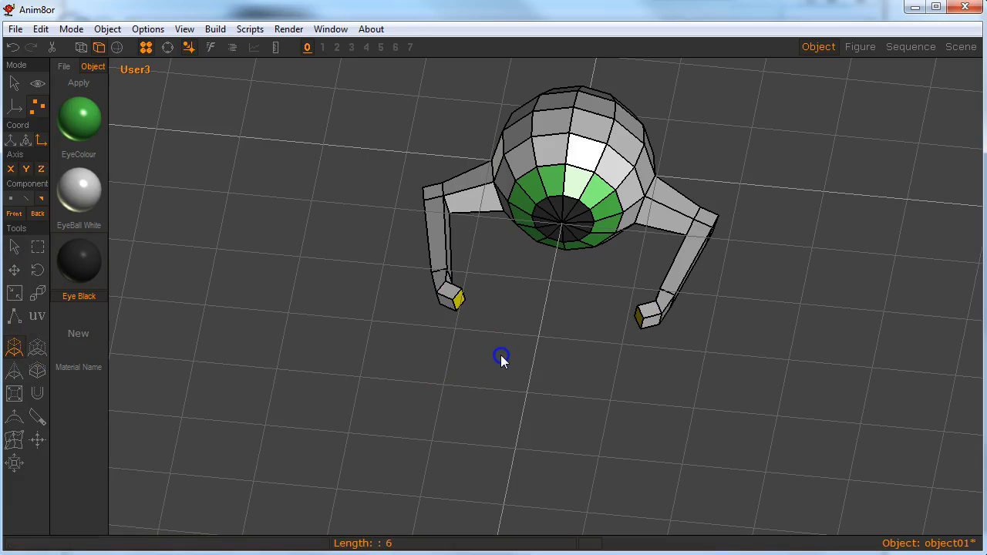
Scale both extruded end faces by a factor of 0.7 and extrude them inward by a length of 12
right_drag(489, 323, 525, 384)
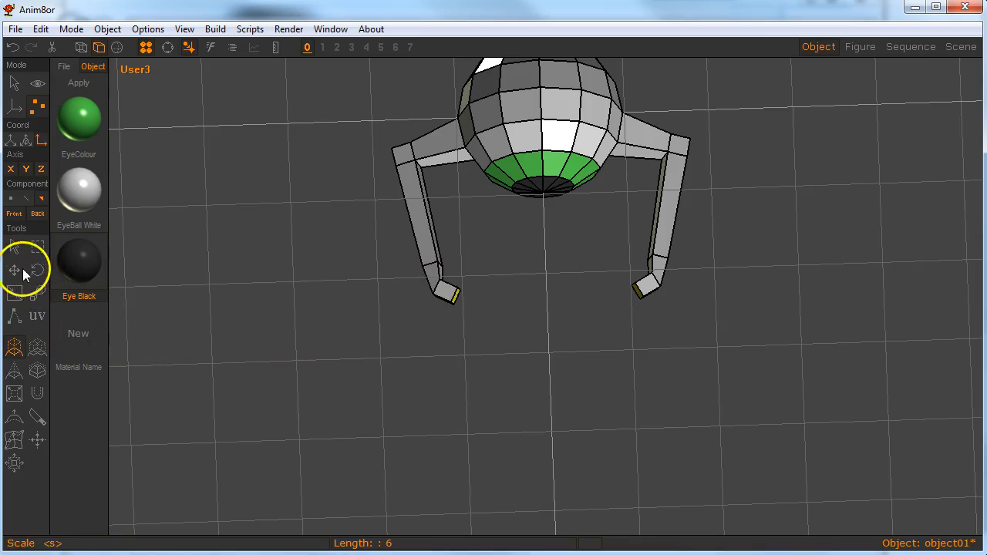
click(37, 294)
drag(478, 347, 386, 348)
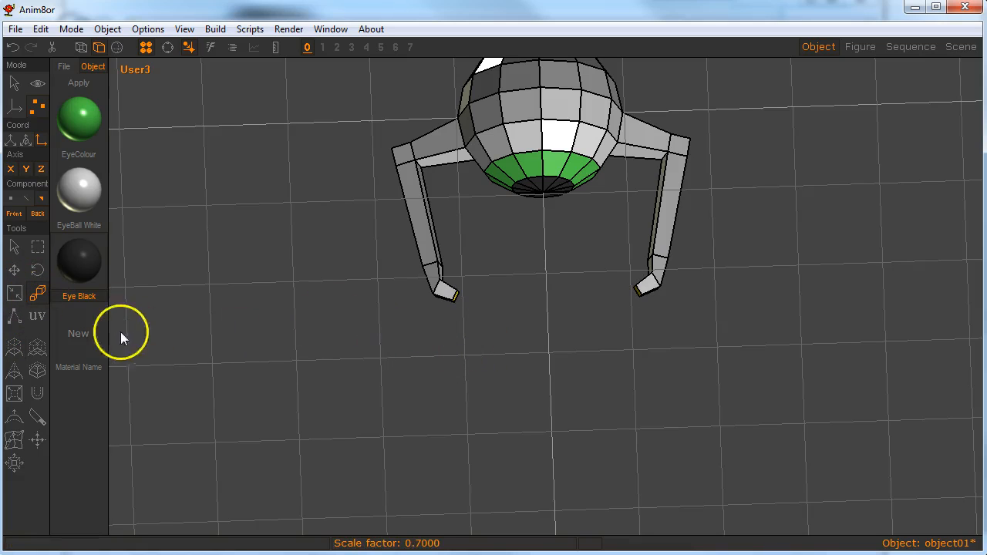
click(14, 347)
drag(502, 330, 538, 329)
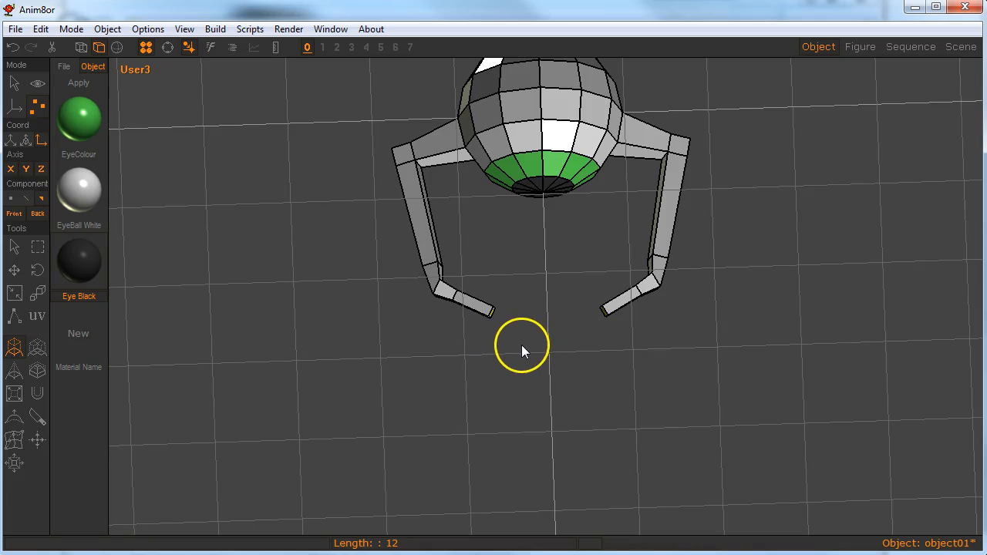
Peak the end faces of both inward fingers into points with a height of 10
right_drag(469, 336, 538, 298)
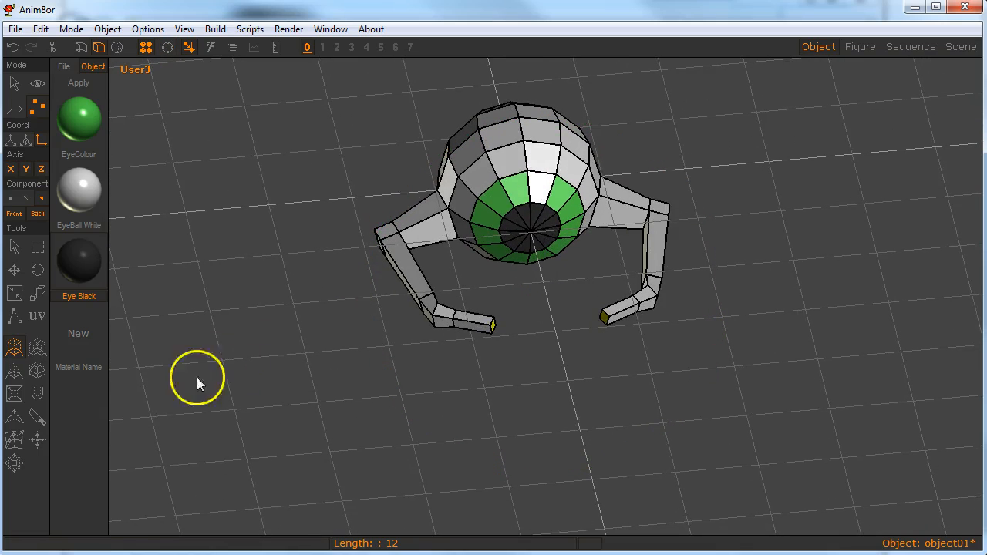
click(15, 371)
drag(509, 399, 552, 372)
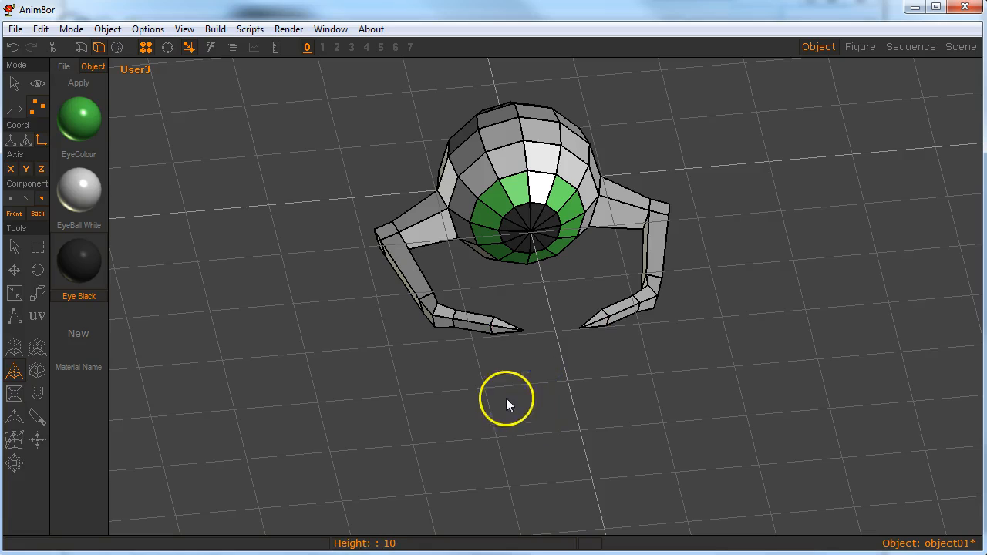
Select the front-facing face at the base of each inward finger and extrude both faces by a length of 5
key(a)
click(443, 322)
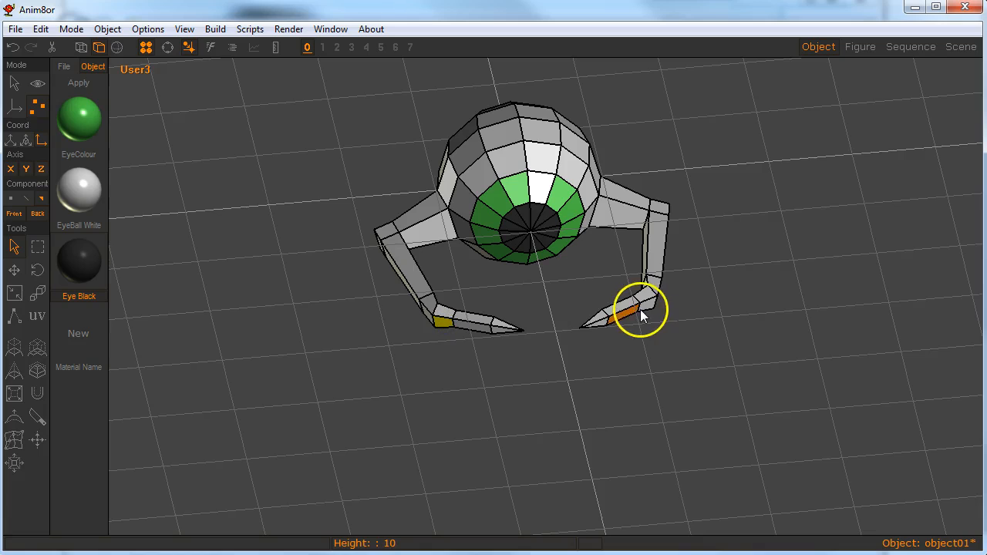
right_click(646, 306)
click(14, 348)
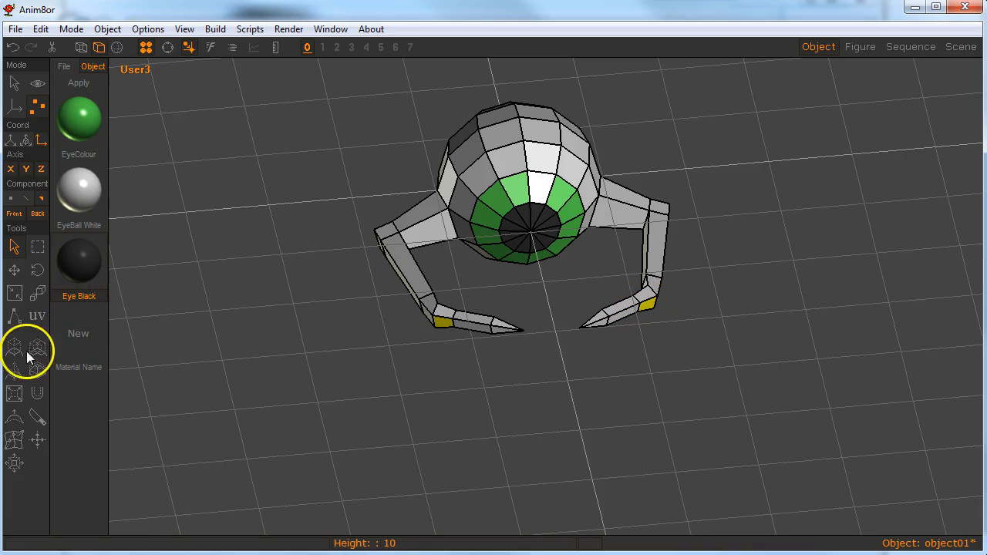
drag(317, 344, 529, 357)
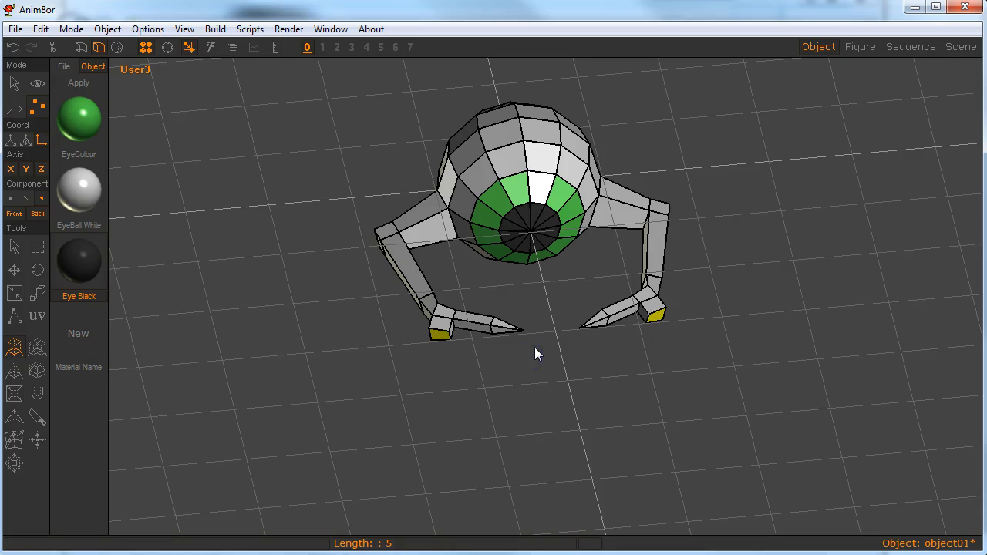
Scale the second fingers' end faces by a factor of 0.6 and extrude them by a length of 7
key(k)
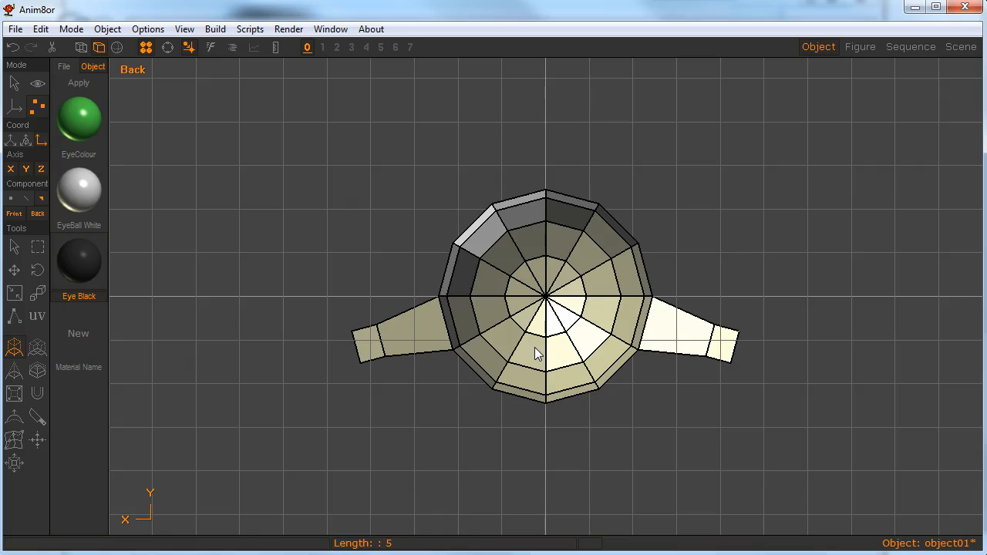
key(t)
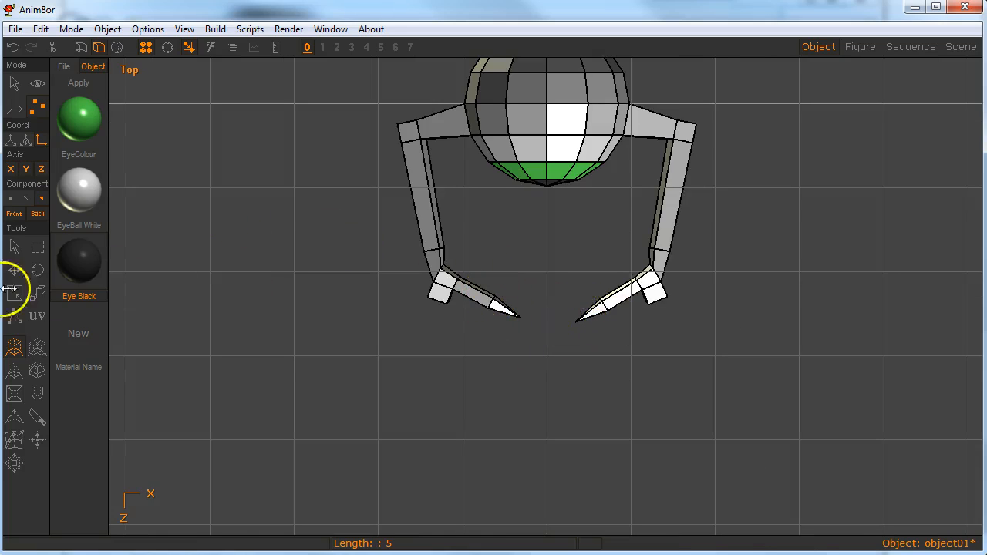
click(37, 294)
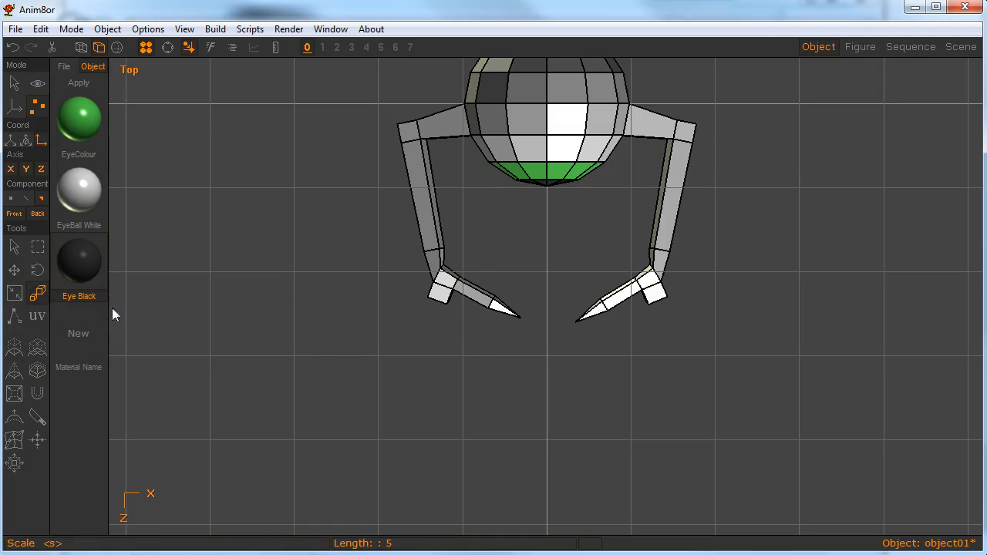
drag(458, 337, 382, 353)
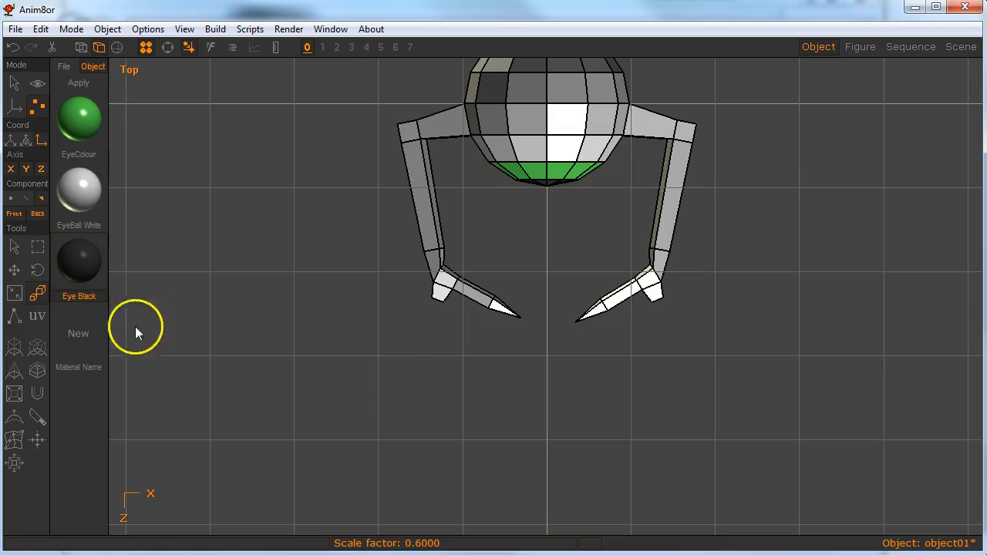
click(15, 348)
drag(443, 327, 454, 316)
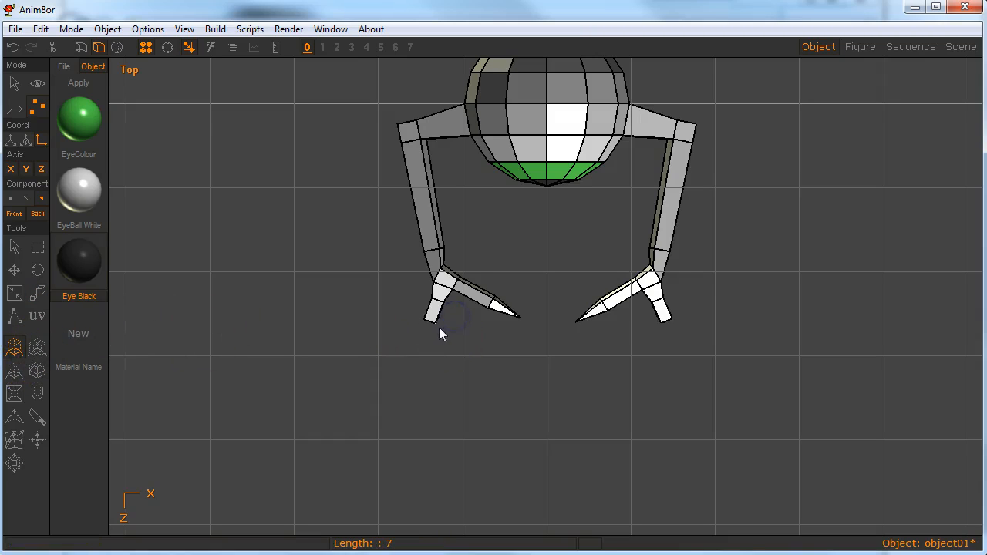
Peak the end faces of both second fingers into points with a height of 8
click(14, 371)
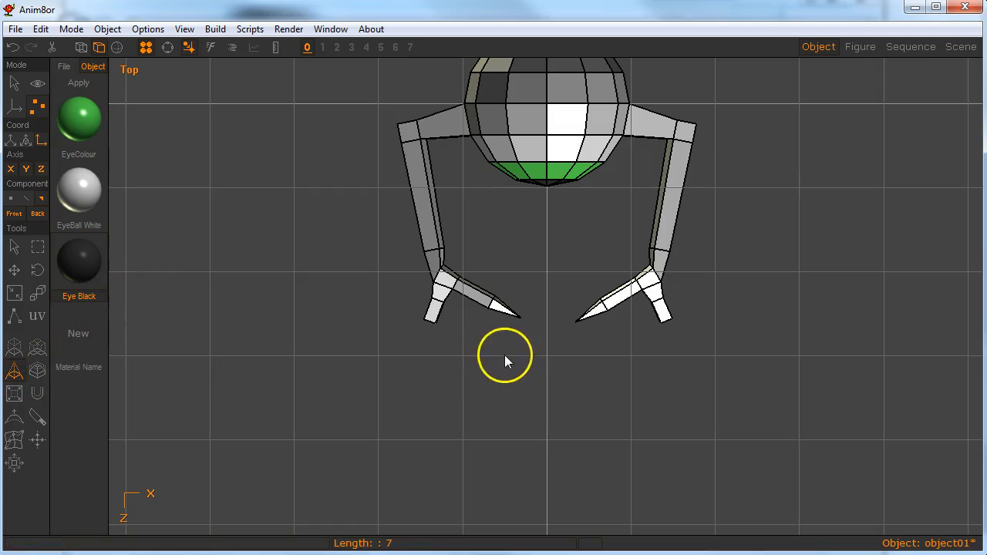
drag(504, 360, 509, 336)
right_drag(612, 341, 542, 260)
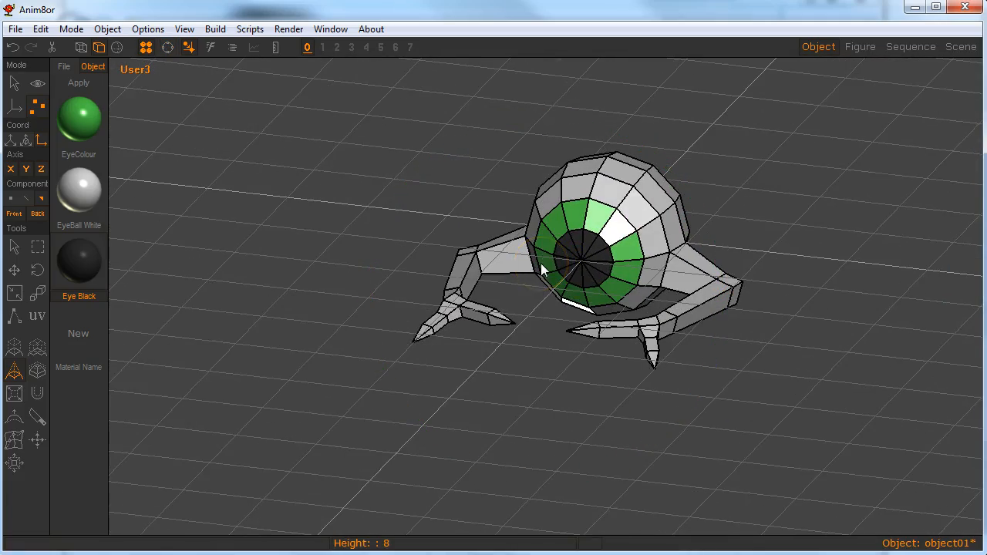
Return to object editing, select the whole eyeball creature mesh and convert it to a subdivided object
right_drag(623, 238, 544, 291)
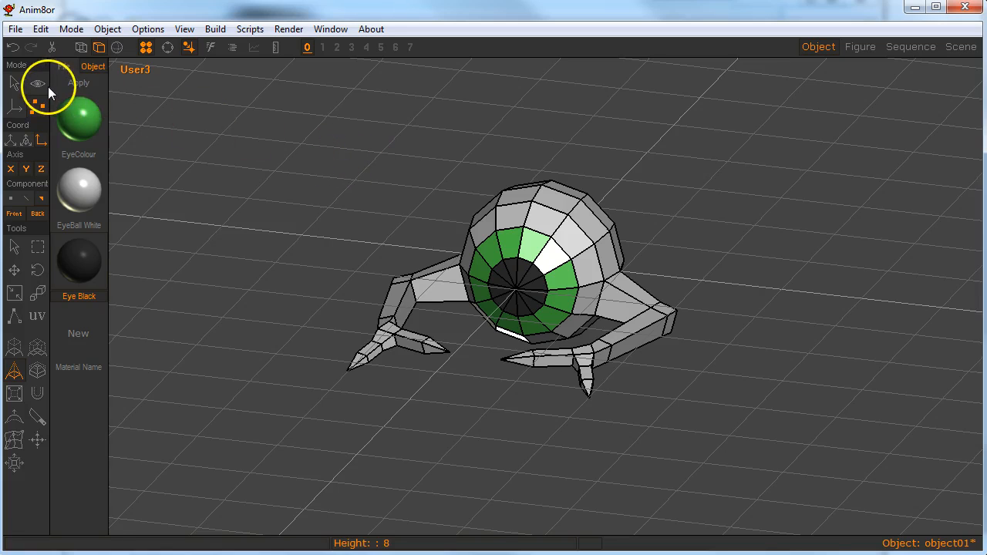
click(14, 83)
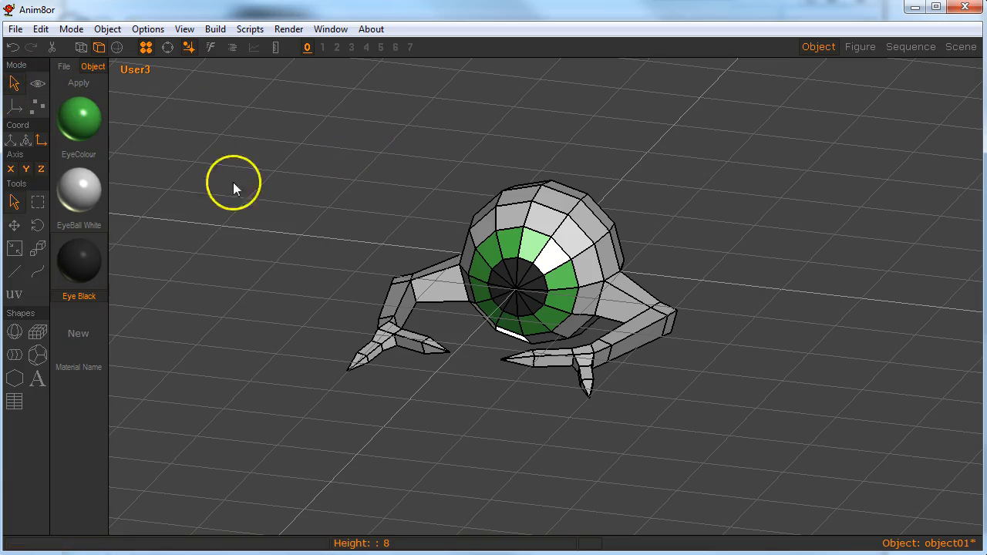
click(470, 268)
right_drag(668, 345, 566, 375)
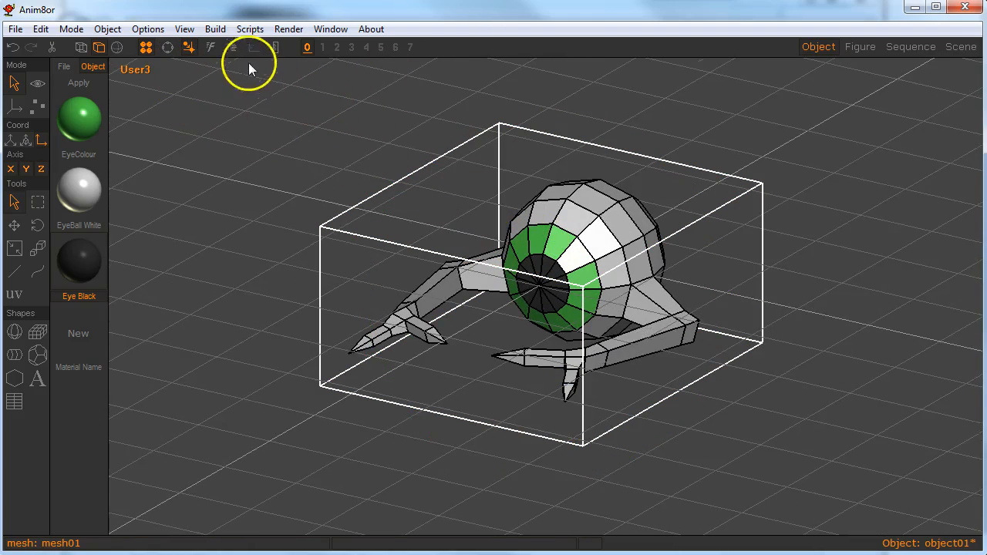
click(215, 29)
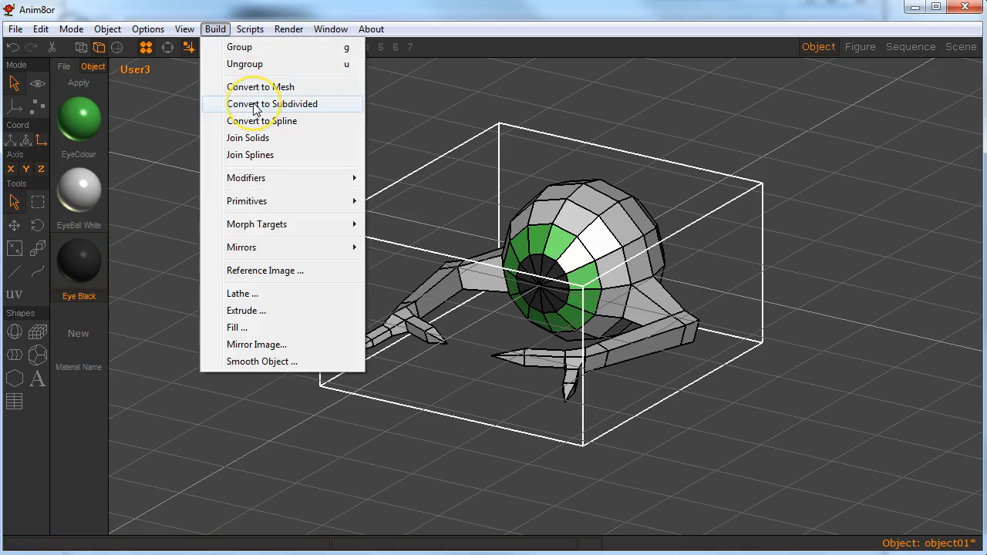
click(255, 104)
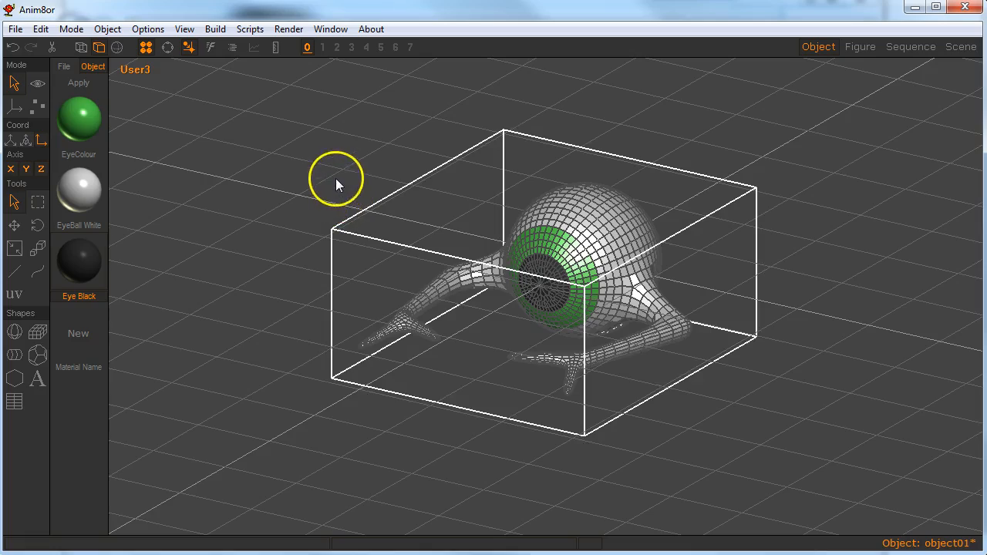
Select the subdivided creature, display it with smooth shading and inspect it from a low angle
key(r)
drag(518, 294, 546, 287)
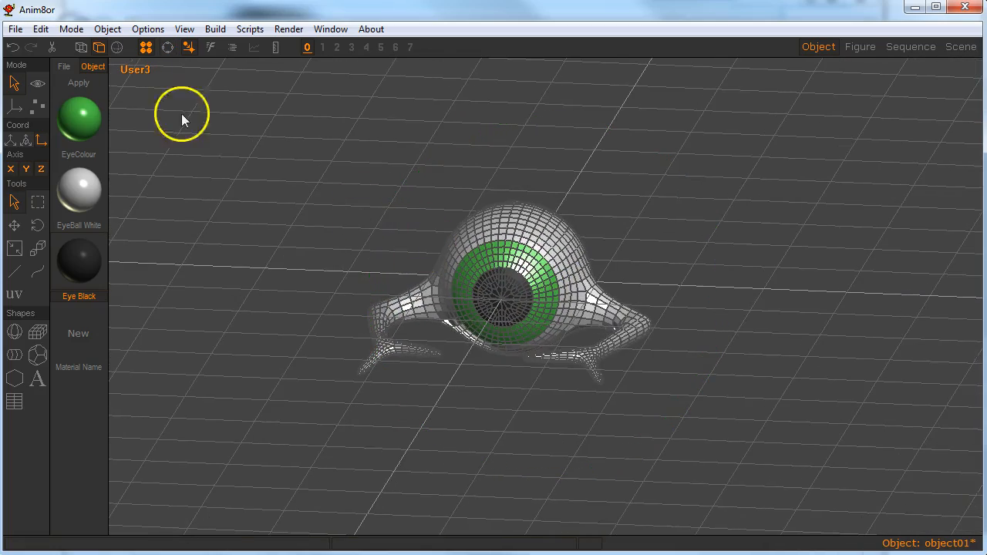
click(147, 28)
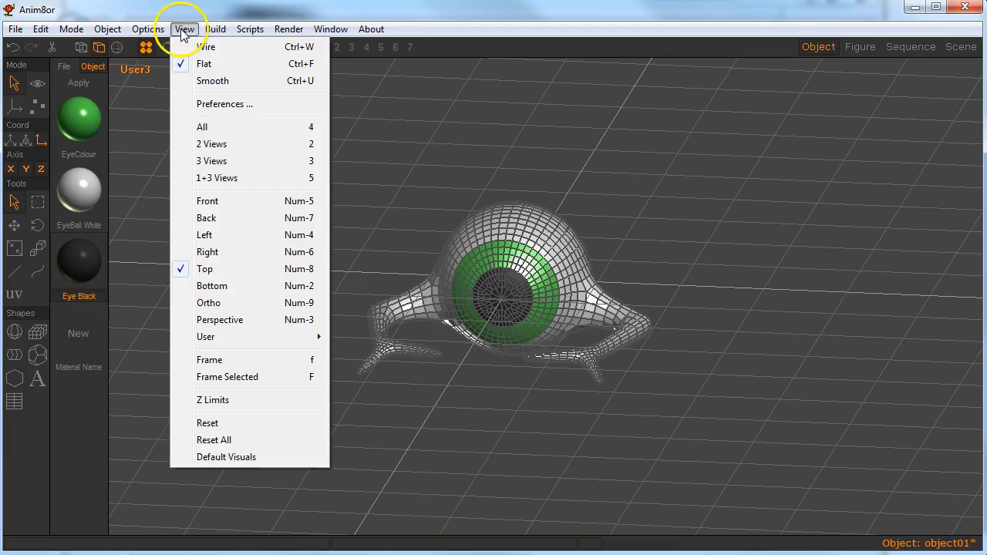
click(13, 83)
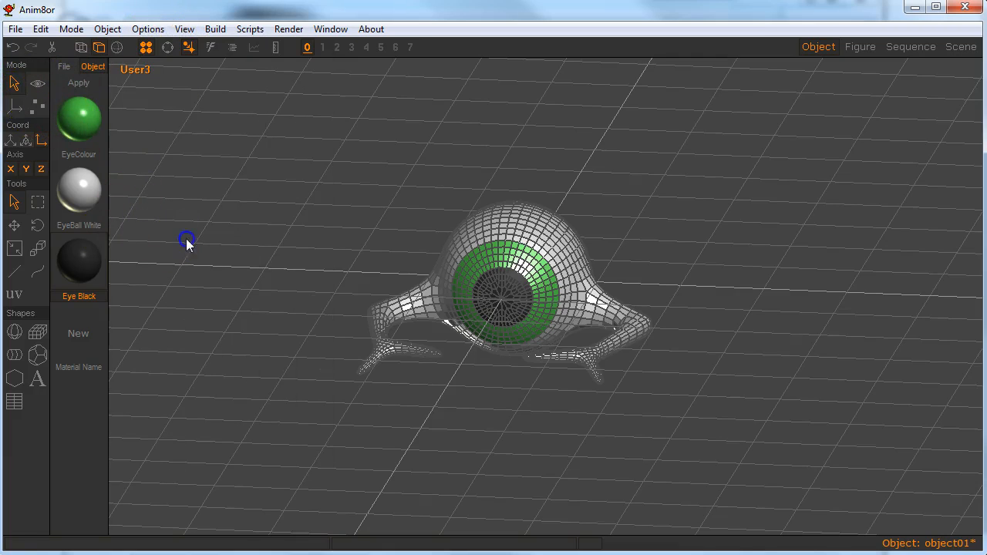
click(432, 302)
click(424, 277)
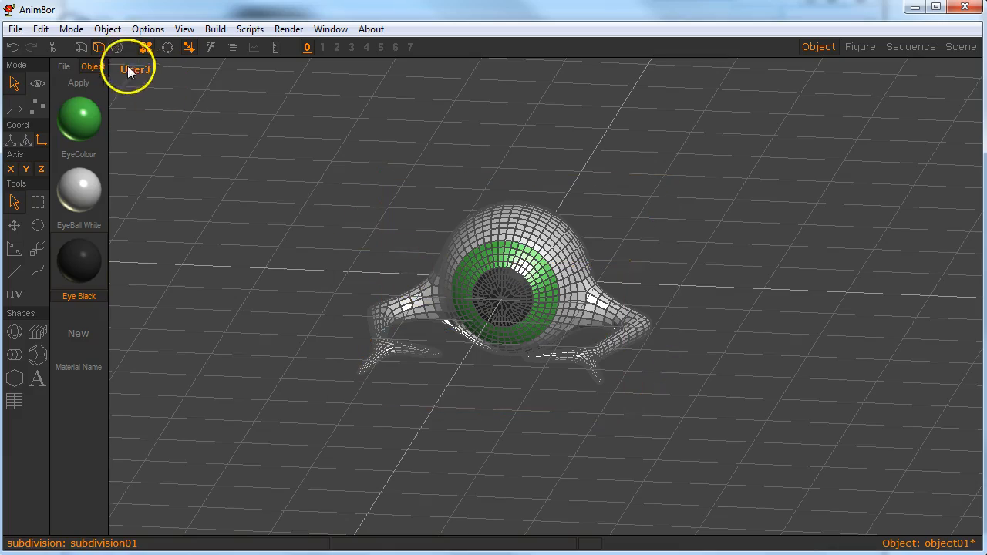
click(116, 47)
mouse_move(472, 376)
right_down()
mouse_move(610, 356)
mouse_move(634, 390)
mouse_move(445, 424)
mouse_move(522, 463)
mouse_move(524, 480)
mouse_move(517, 388)
mouse_move(599, 342)
mouse_move(600, 399)
mouse_move(498, 432)
mouse_move(566, 409)
mouse_move(508, 436)
mouse_move(566, 365)
mouse_move(524, 346)
mouse_move(554, 297)
mouse_move(525, 314)
mouse_move(548, 327)
right_up()
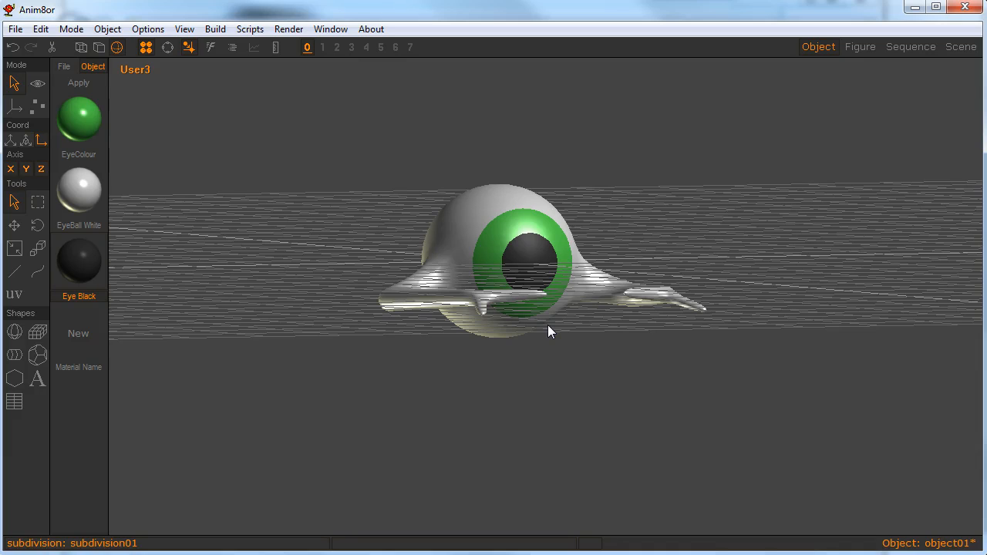
click(518, 288)
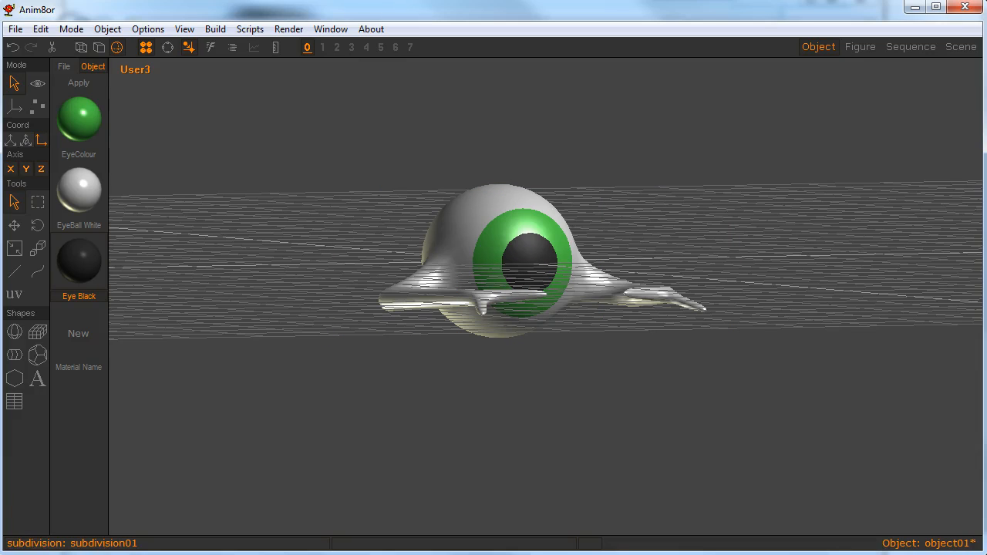